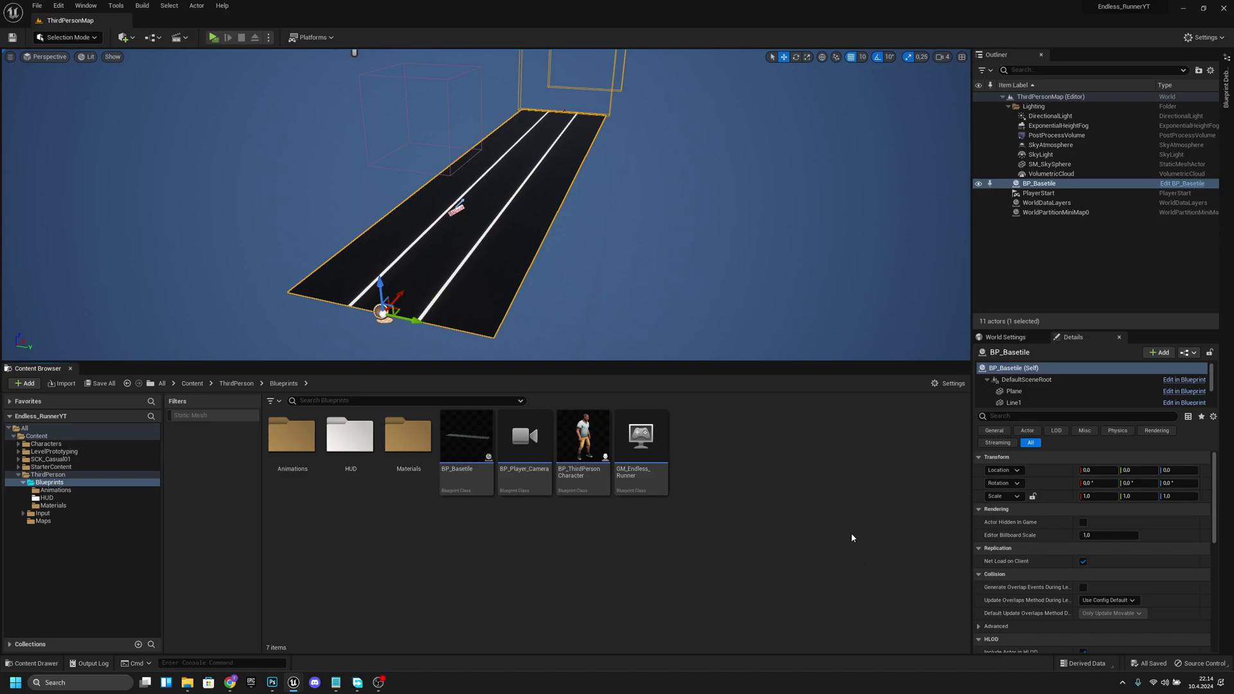
right_drag(634, 234, 597, 253)
mouse_move(694, 203)
middle_down()
mouse_move(707, 212)
mouse_move(690, 197)
middle_up()
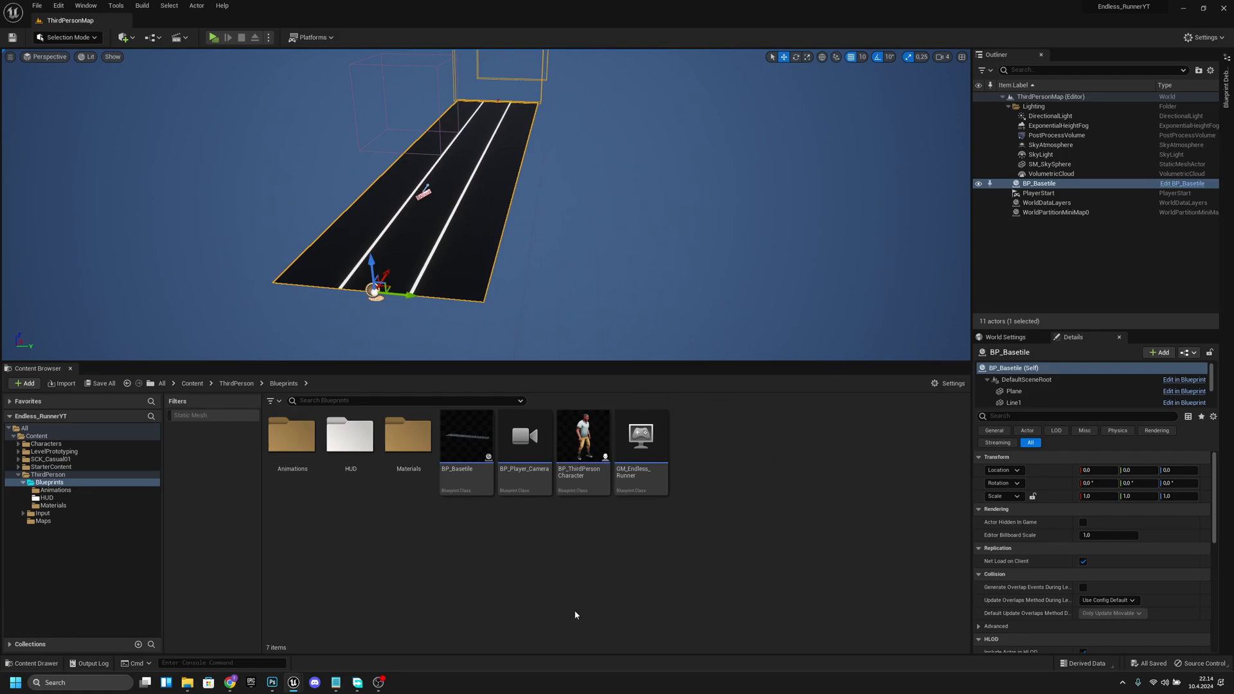
- Switch to the browser and review the Free Big Low Poly Simple Urban City 3D Asset Pack and its download entry on ArtStation
click(230, 683)
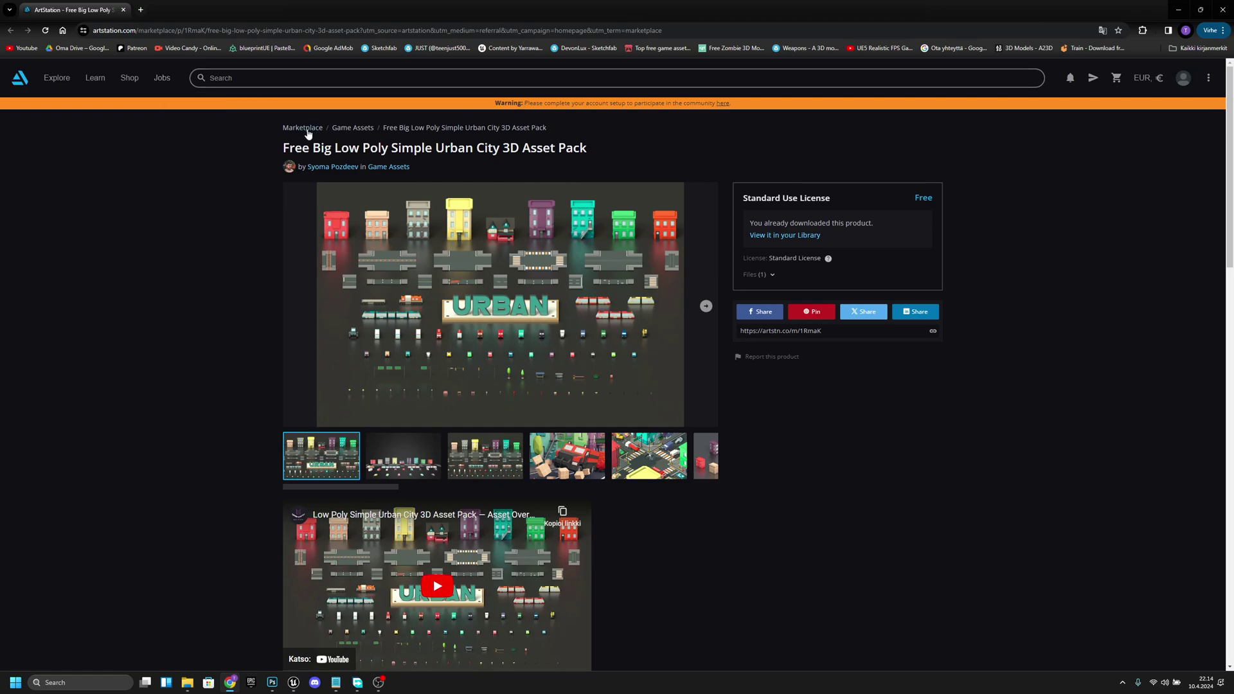
drag(283, 152, 595, 152)
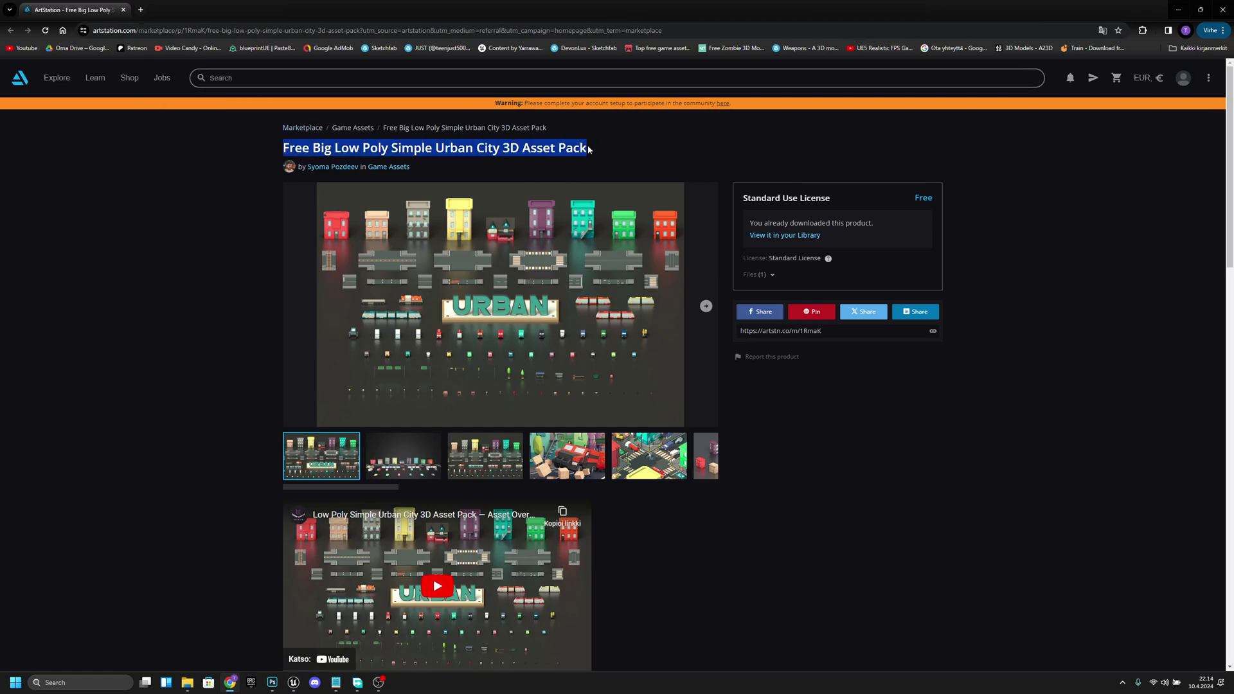
click(623, 152)
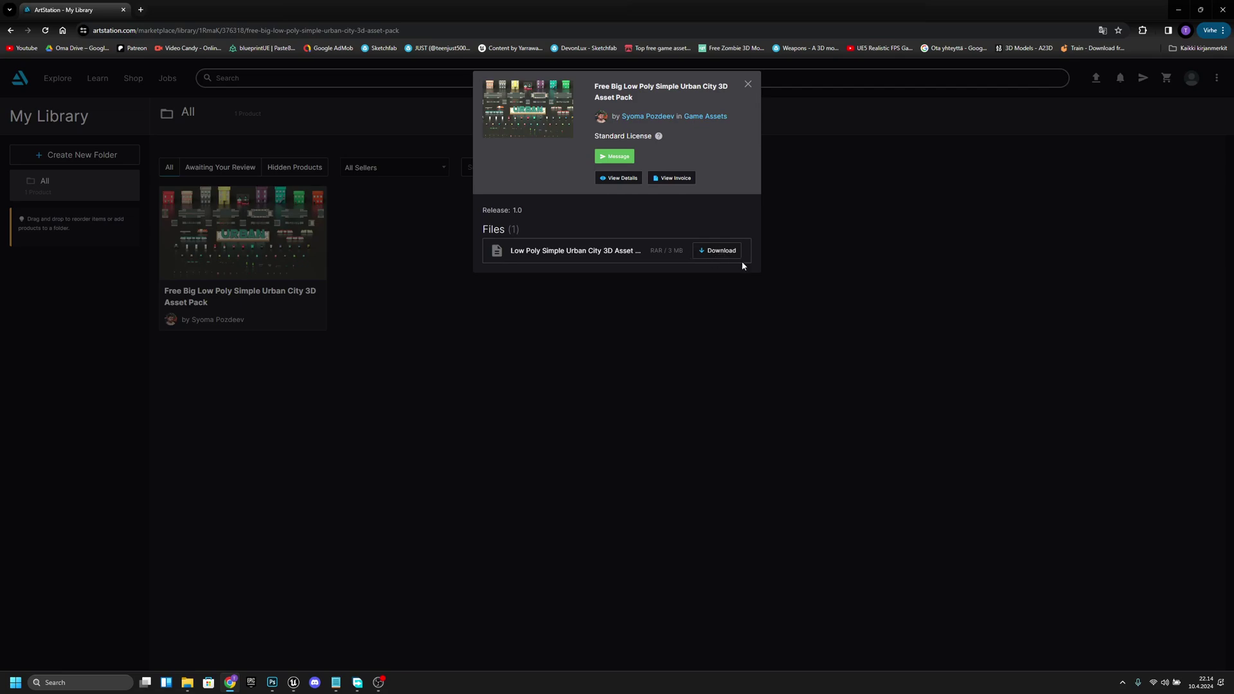
click(814, 307)
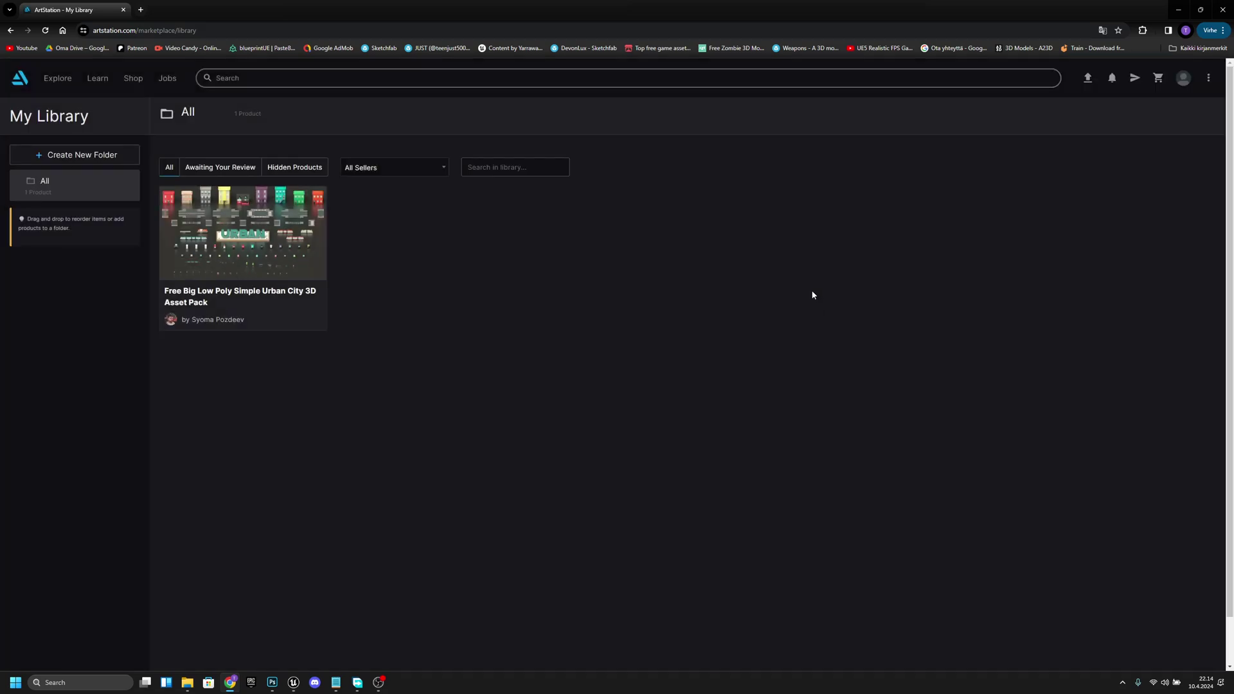
- Switch back to Unreal Editor, create a folder named Models inside the Blueprints folder, and open it
mouse_move(293, 683)
click(367, 628)
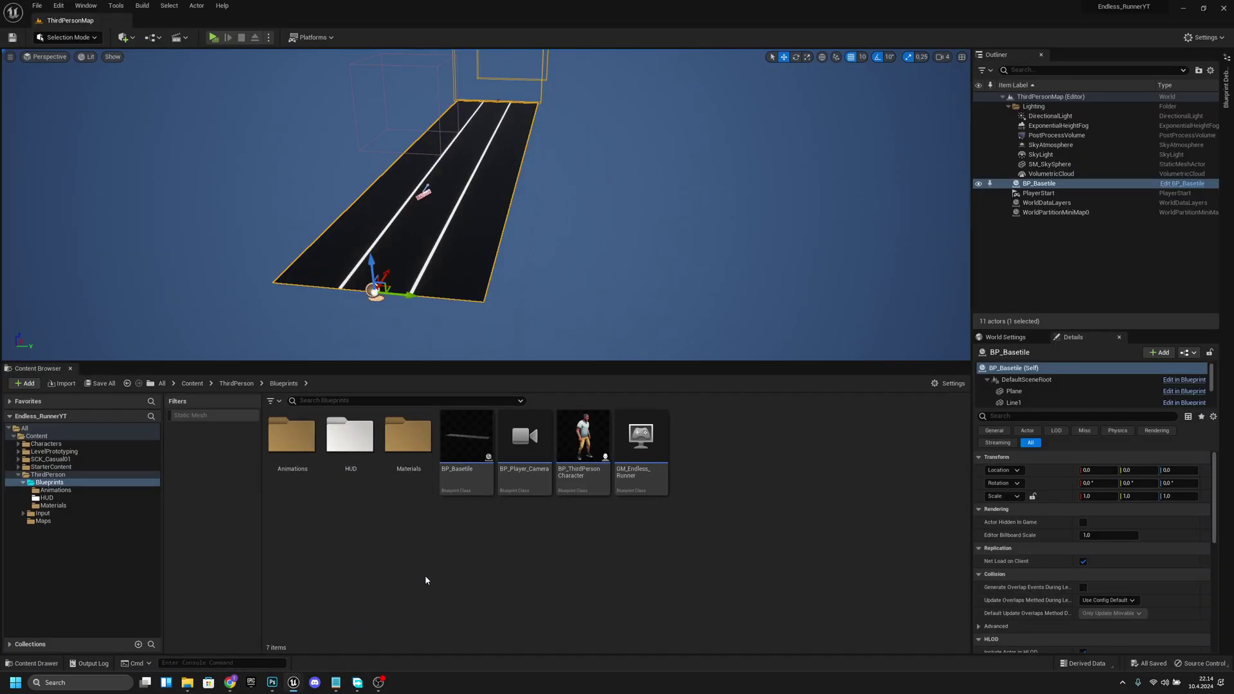
right_click(409, 538)
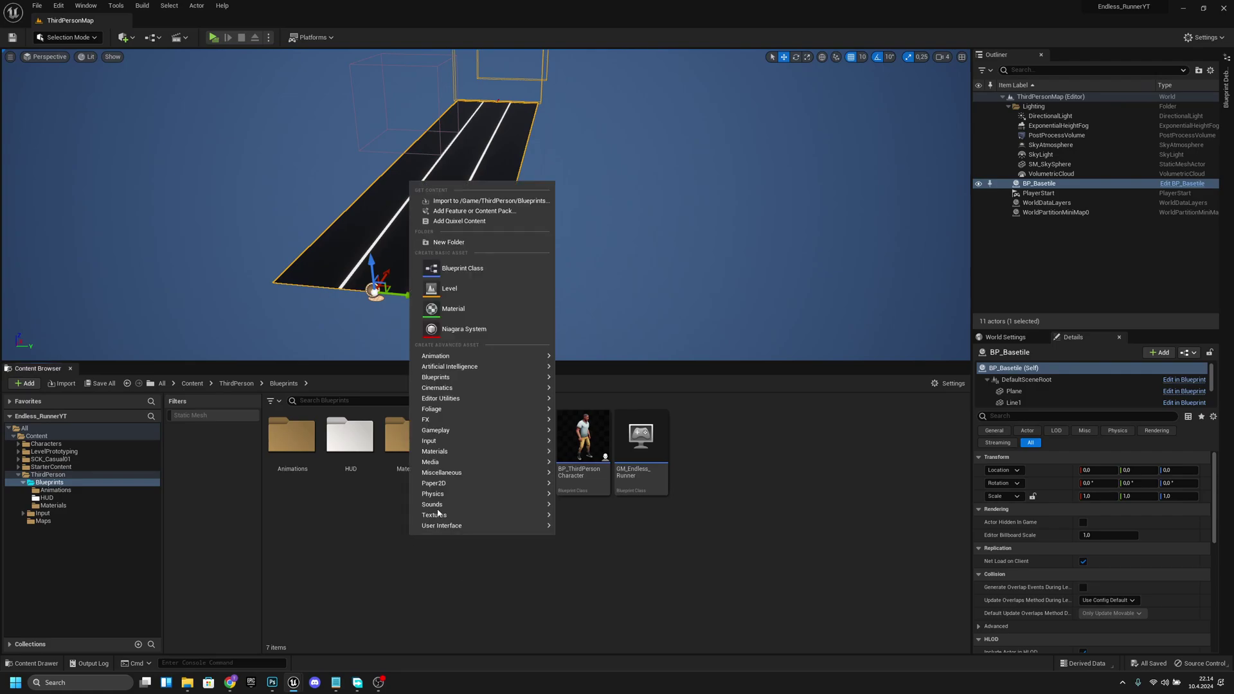
click(482, 229)
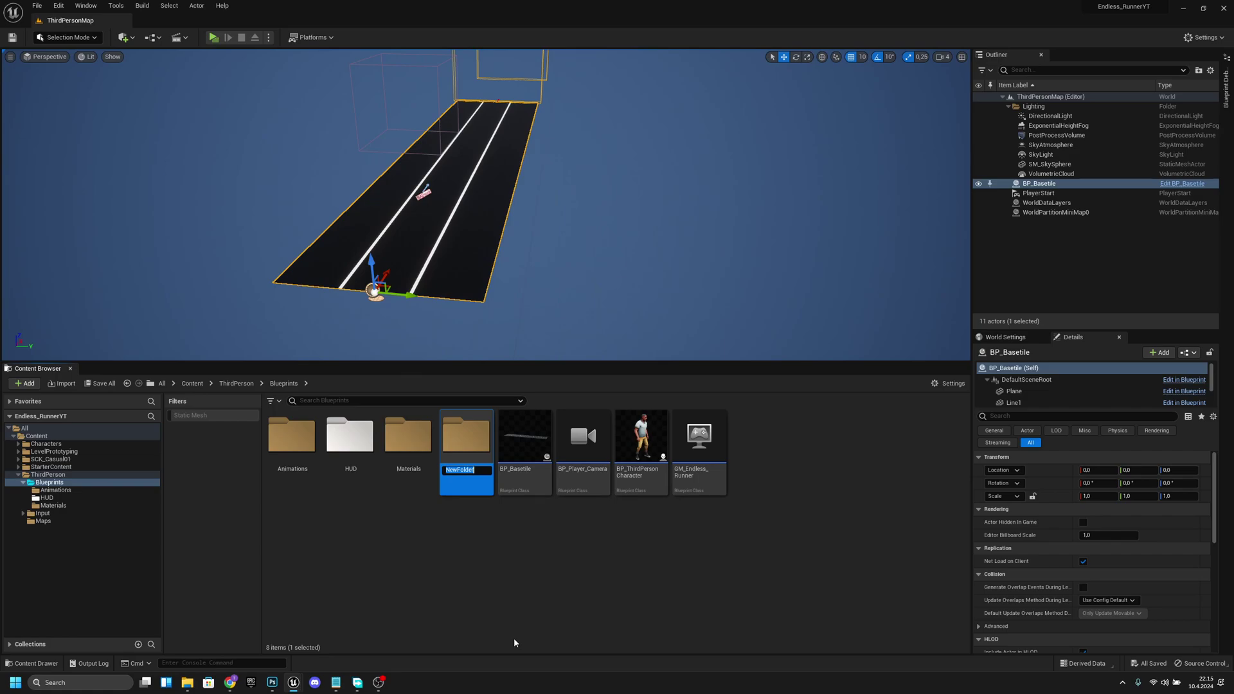
text(Models)
key(Return)
double_click(474, 443)
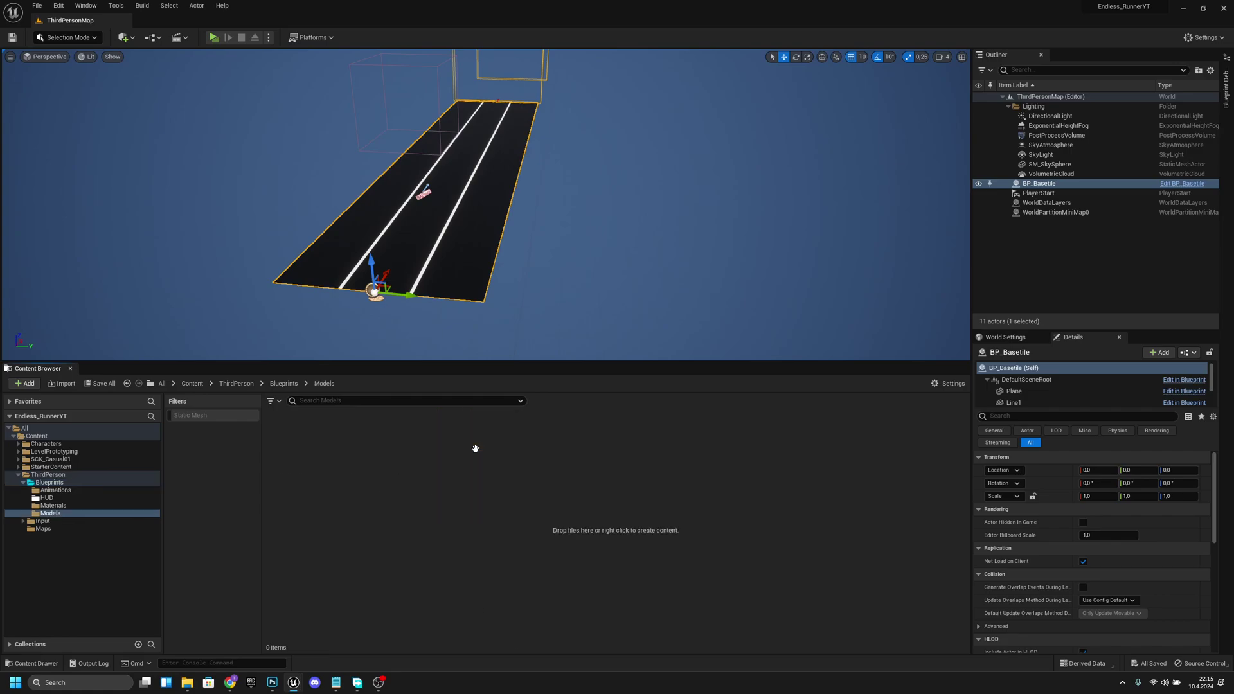
- Import the contents of the asset pack's Separate Models FBX folder from File Explorer into the Models folder
mouse_move(187, 682)
click(148, 630)
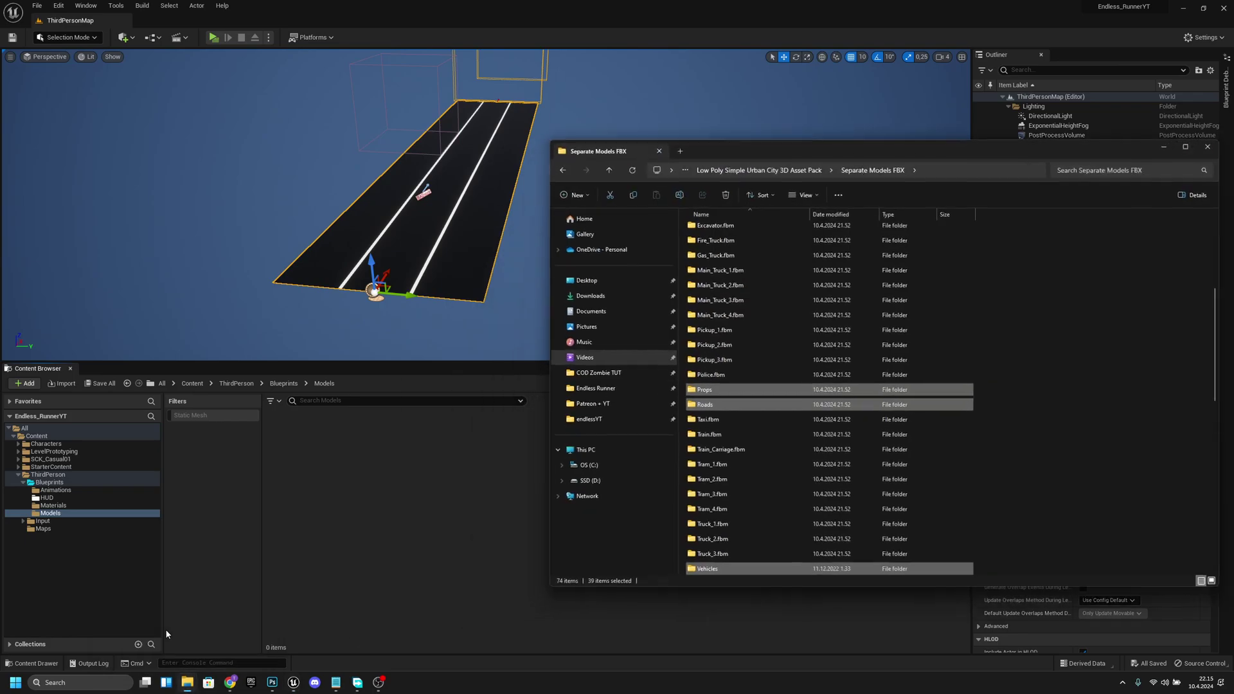
click(708, 170)
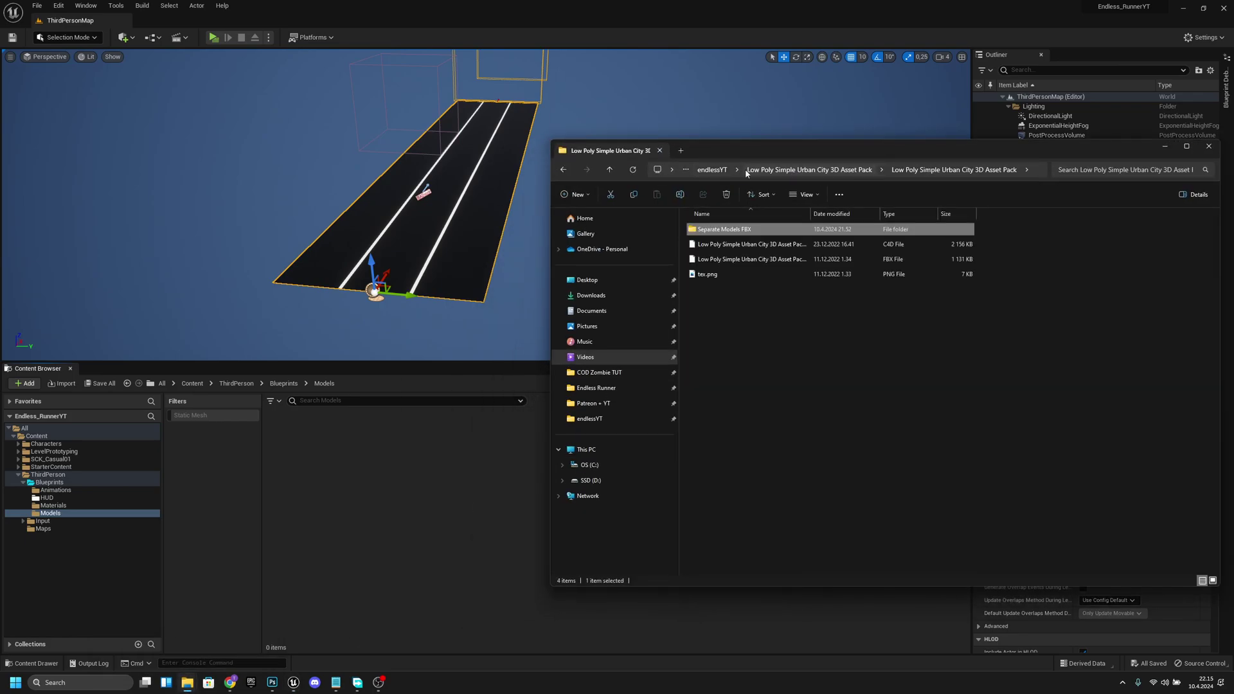
click(801, 171)
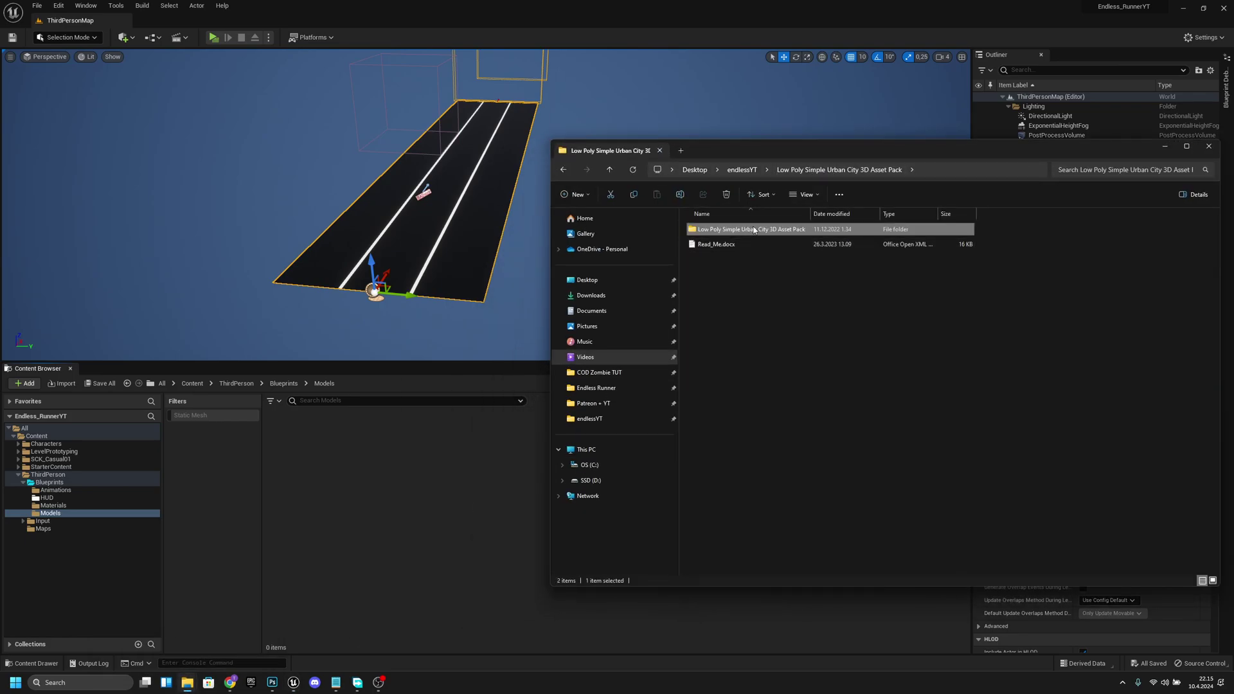
mouse_move(742, 232)
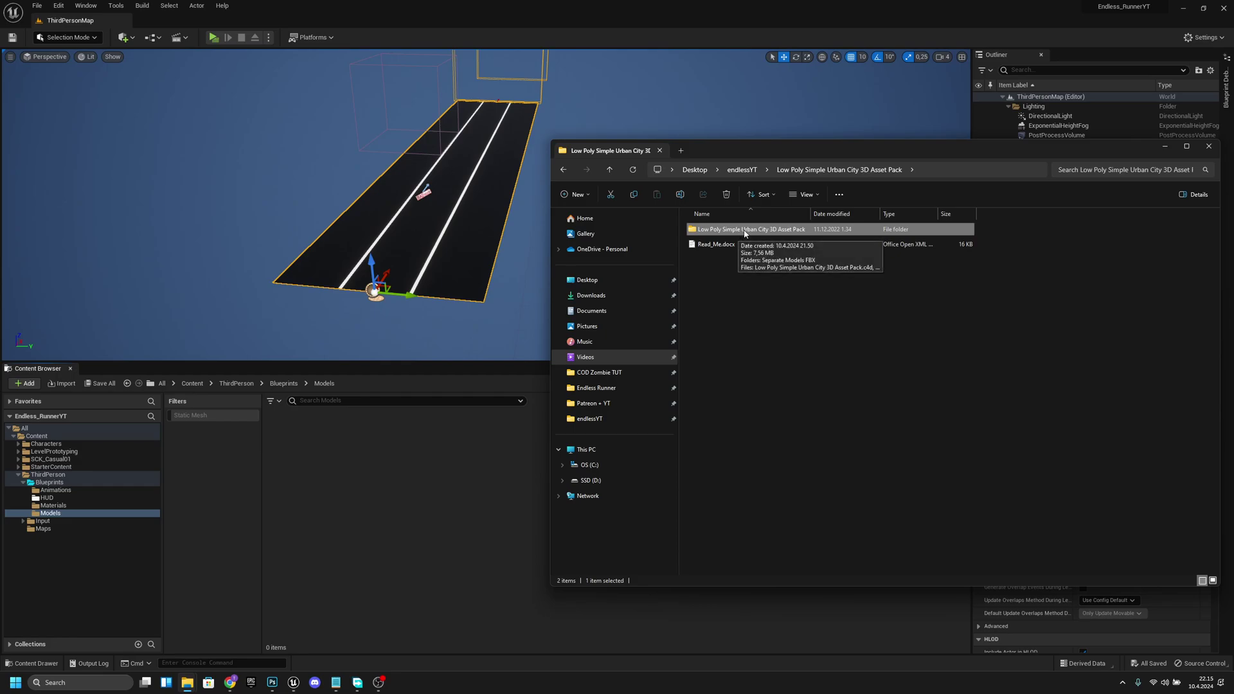
double_click(797, 230)
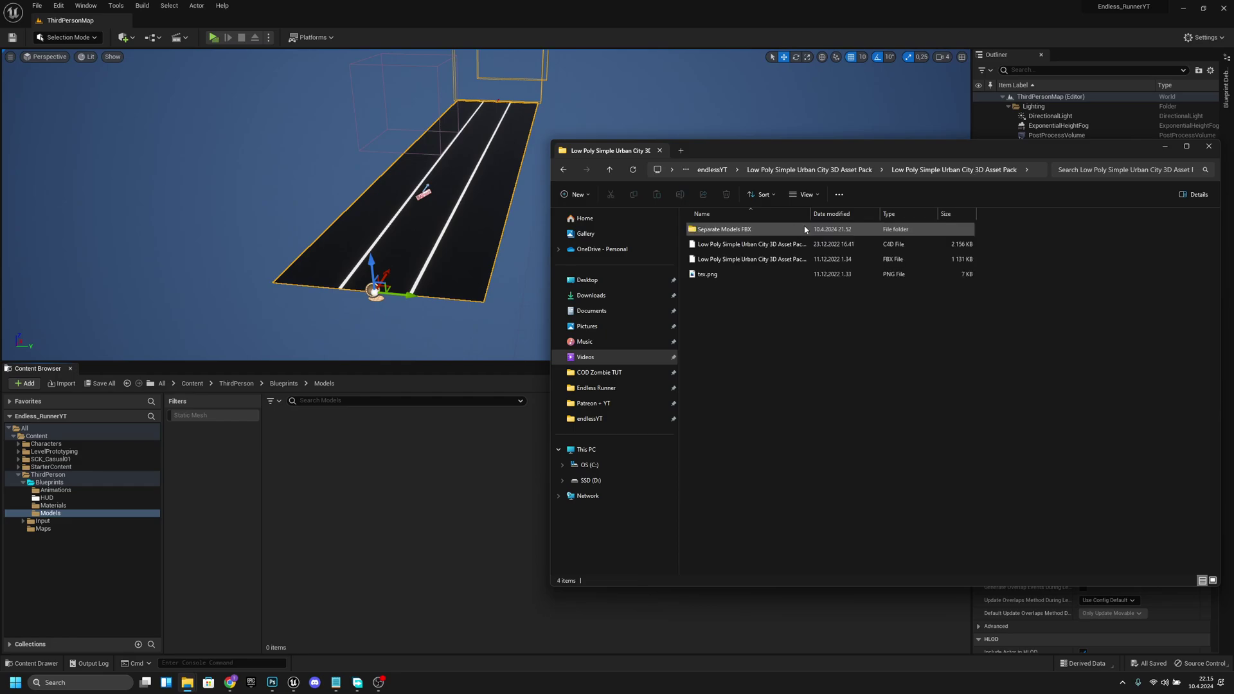
double_click(755, 229)
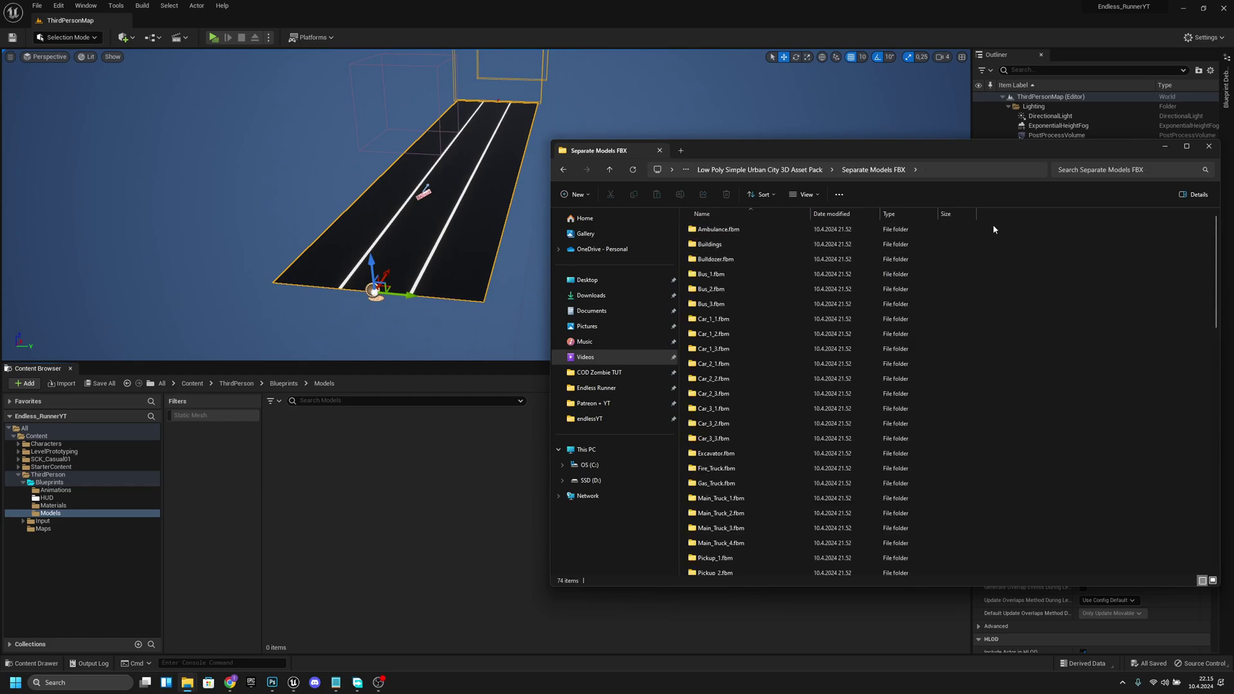
drag(994, 228, 364, 465)
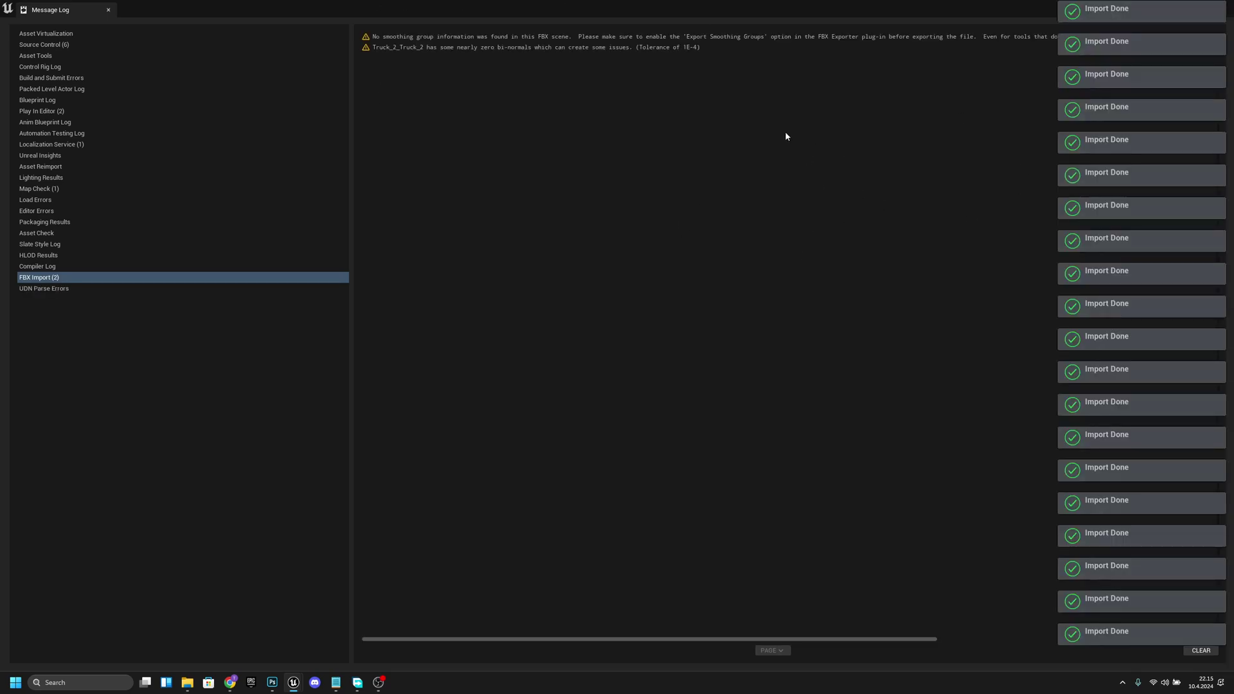
- Close the FBX import Message Log, deselect the imported assets, and look through them in the Models folder
drag(1023, 6, 1031, 12)
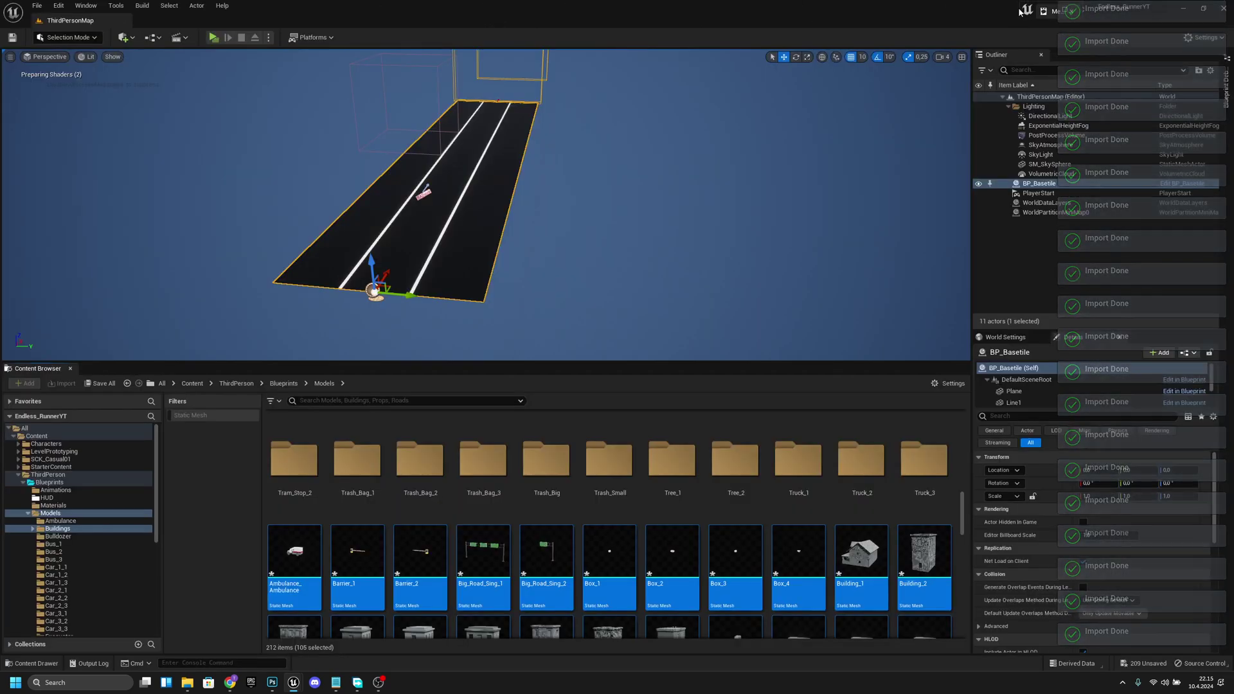
click(1030, 11)
click(1033, 18)
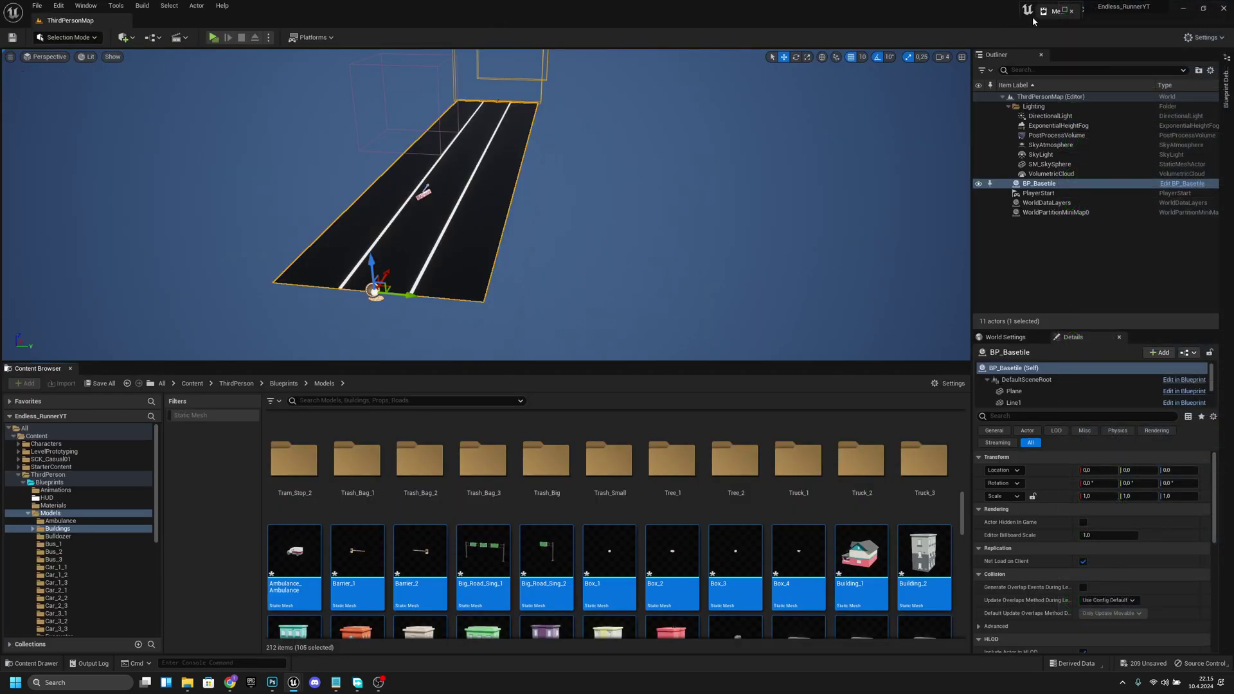
click(1073, 10)
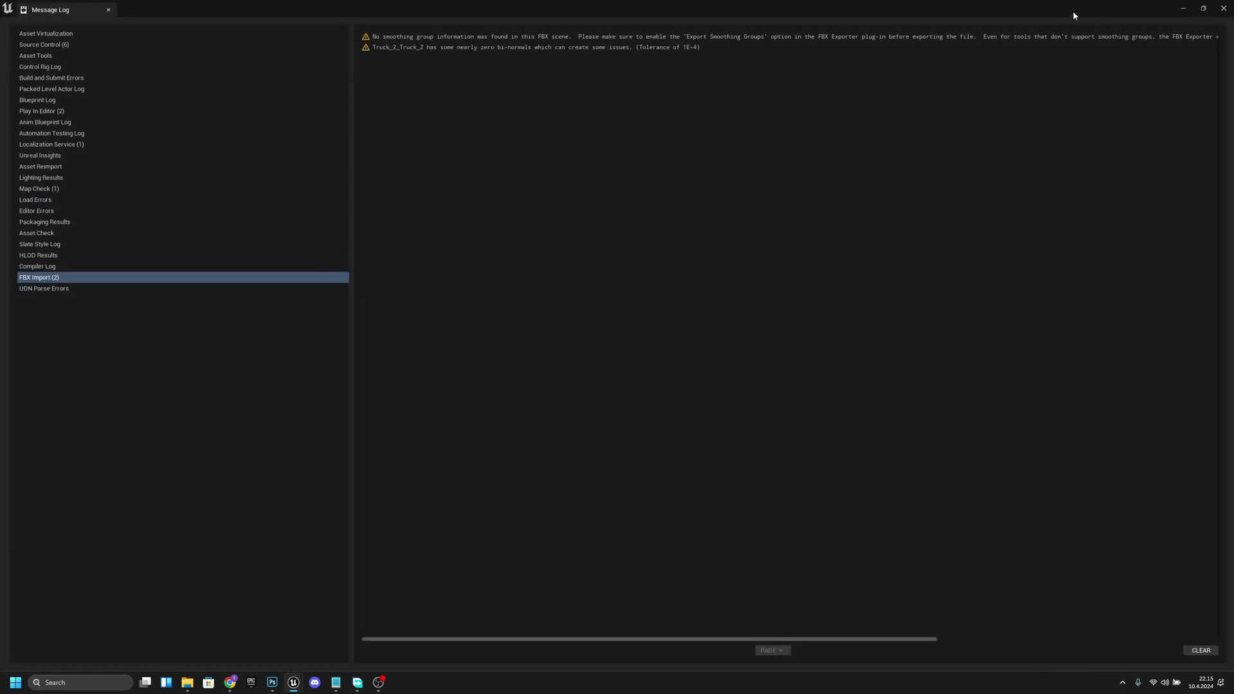
click(1225, 11)
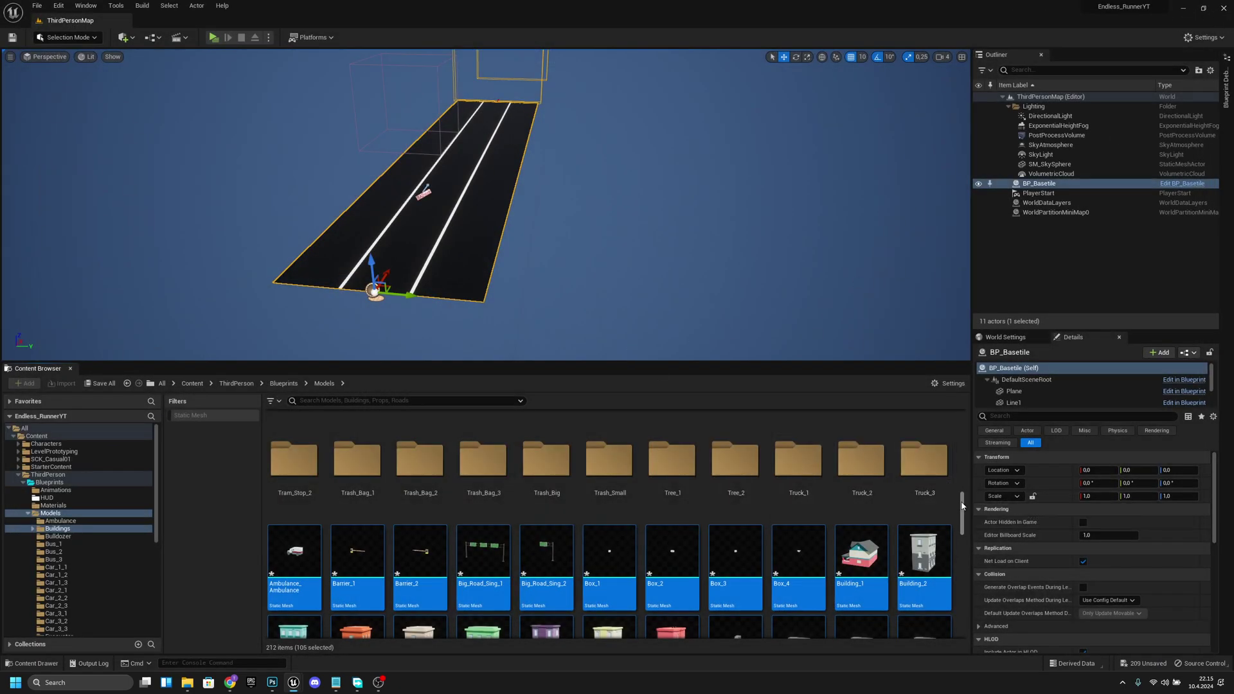
scroll(800, 547, down, 10)
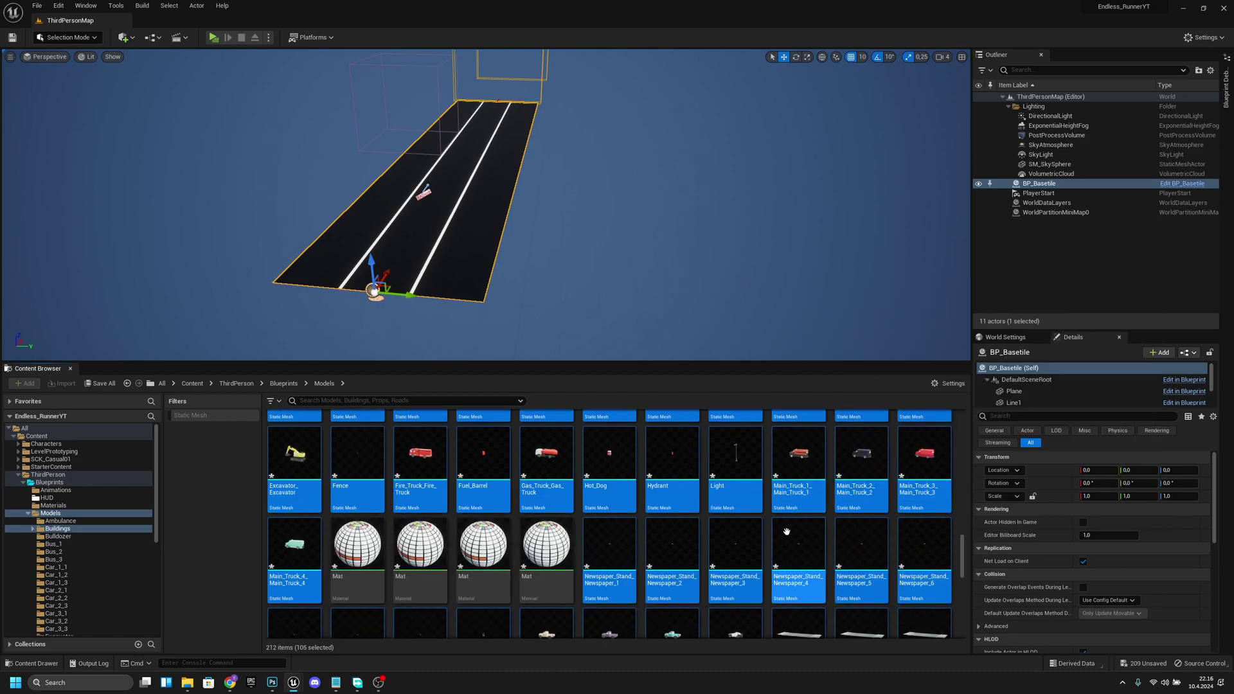
scroll(800, 582, down, 6)
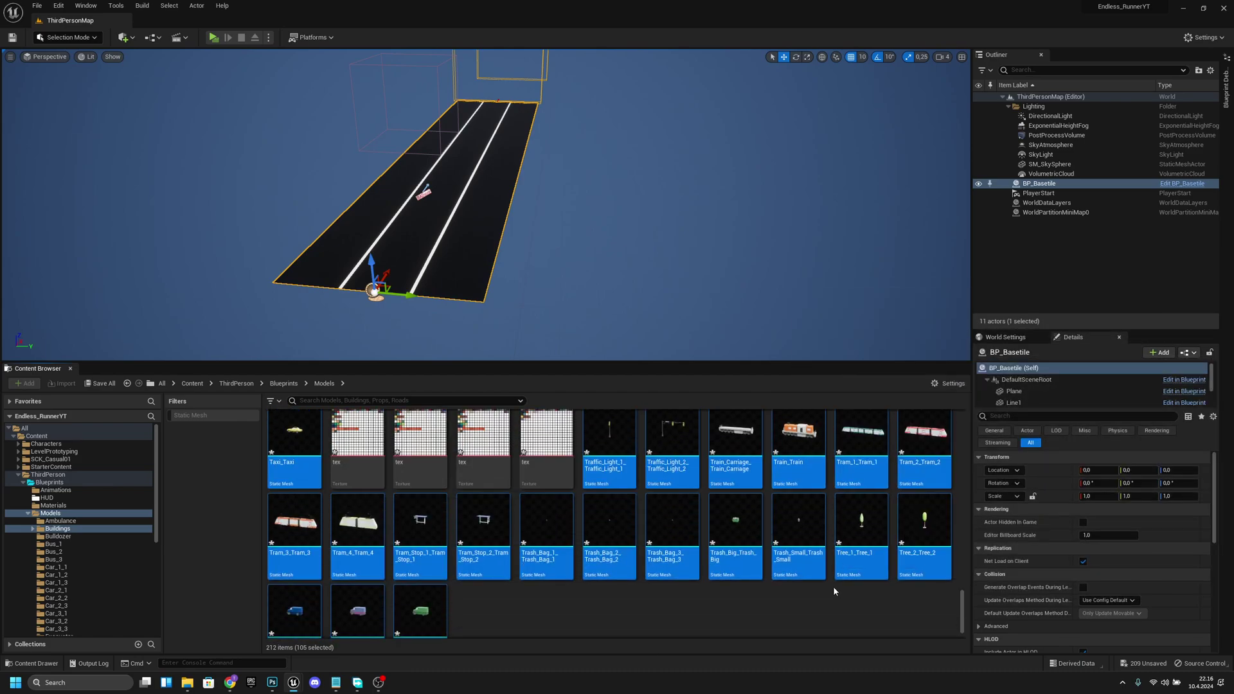
click(683, 633)
scroll(683, 628, up, 1)
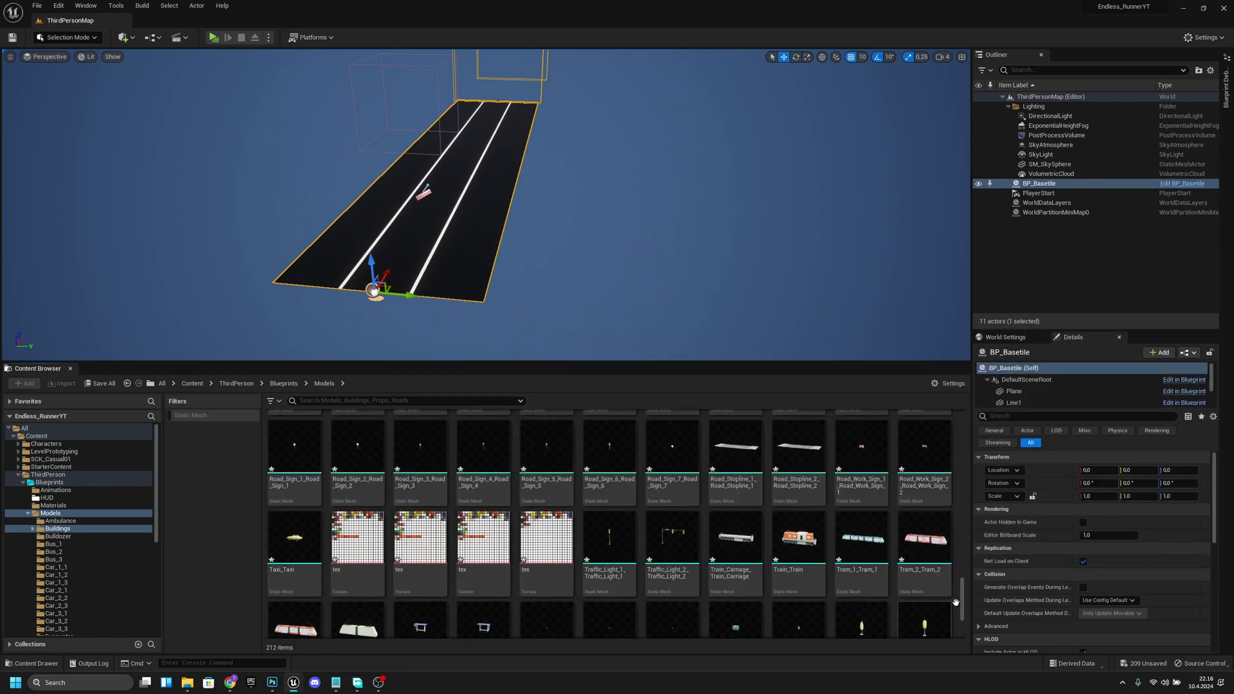
drag(963, 604, 964, 430)
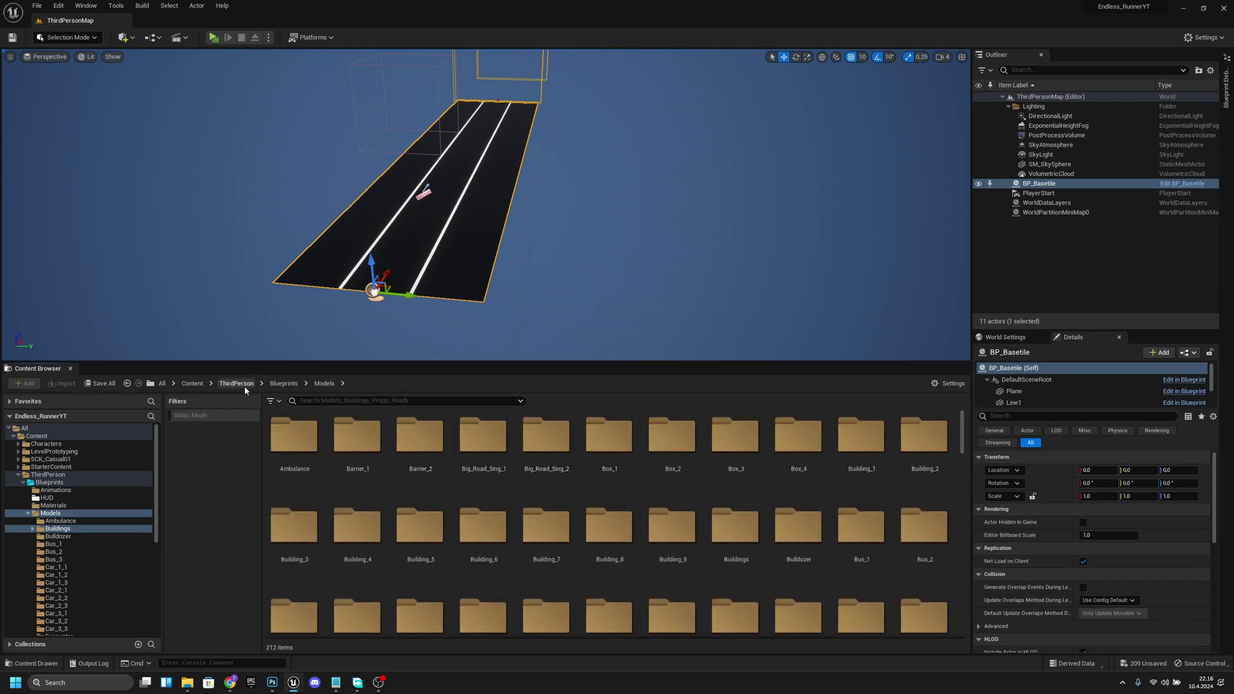
- Return to the Blueprints folder, open the BP_Basetile blueprint, and show its 3D viewport
click(286, 384)
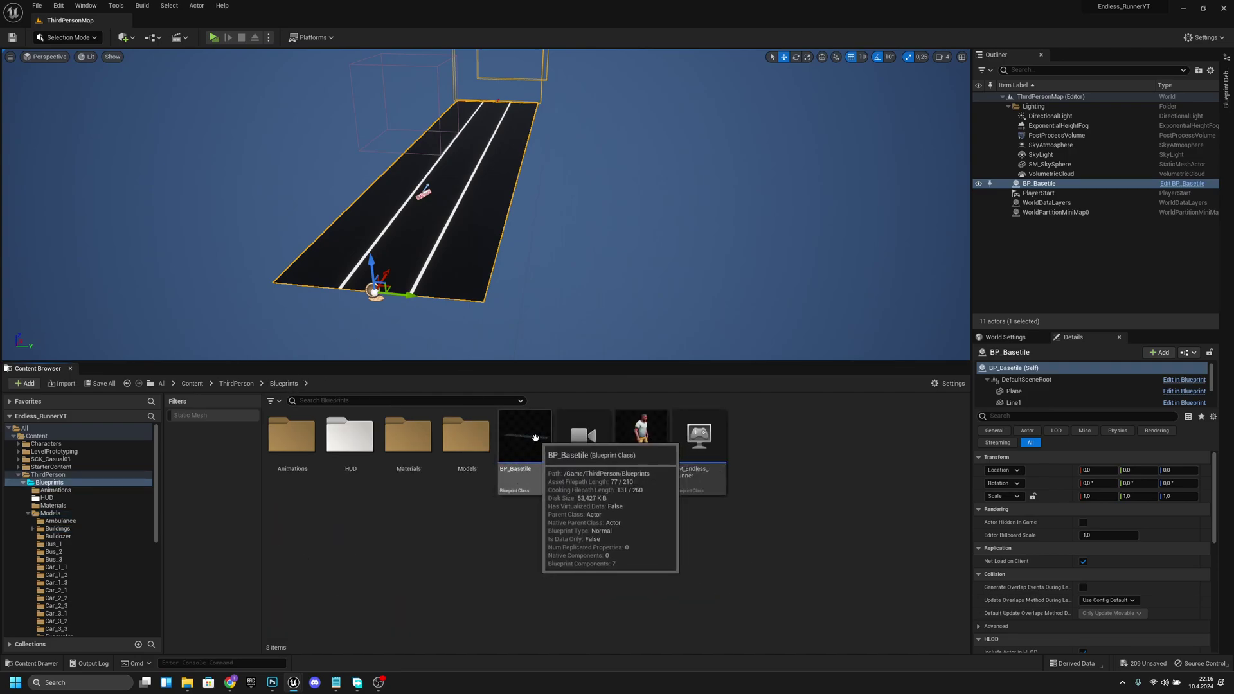
click(535, 438)
double_click(535, 438)
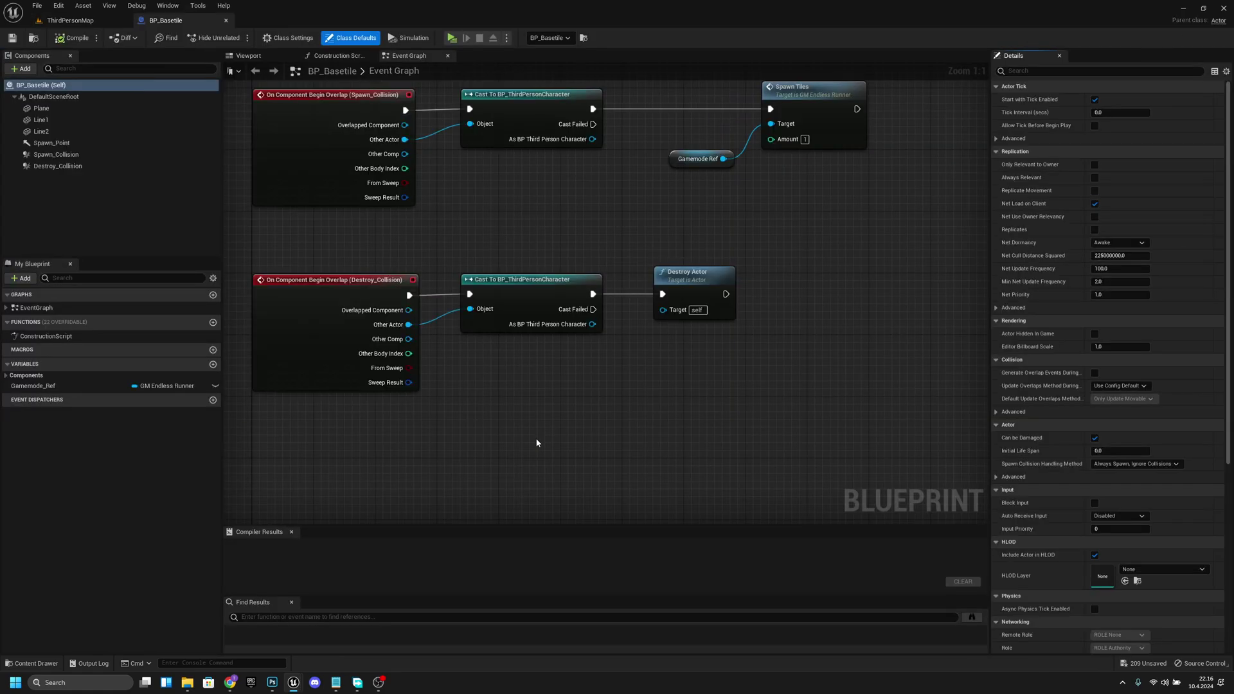
click(251, 56)
- Delete the two white lane lines, Line2 and Line1, from the BP_Basetile road
right_drag(606, 294, 542, 280)
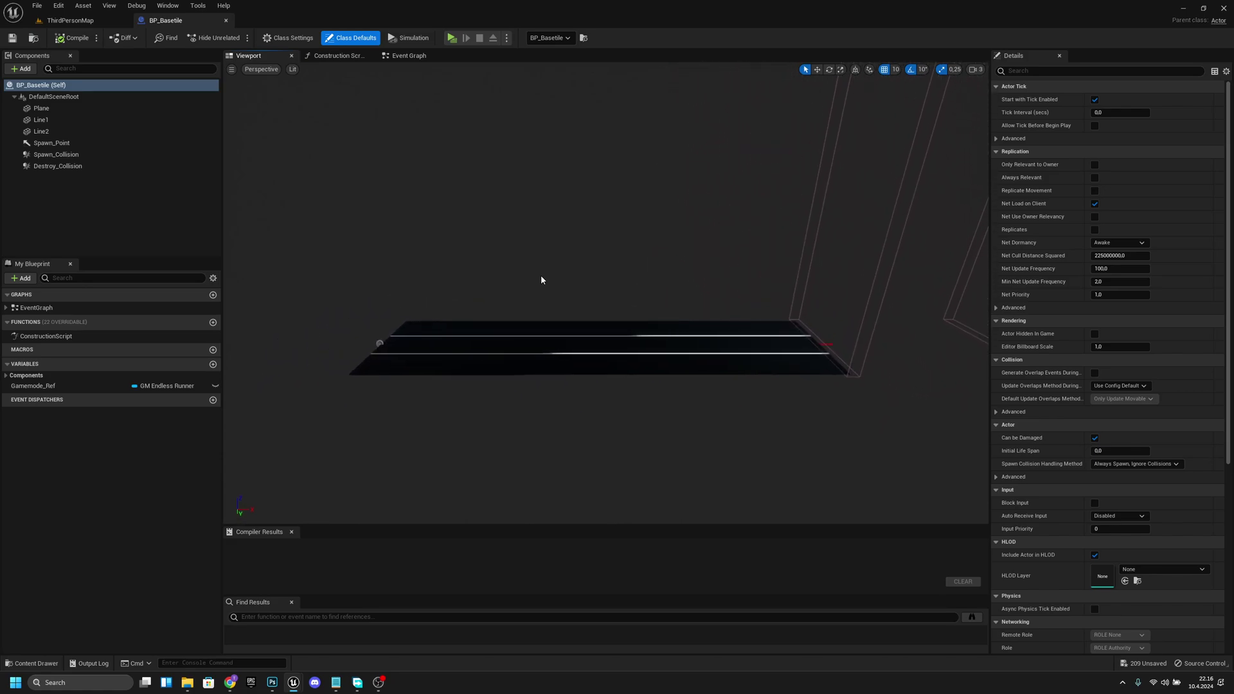
right_drag(595, 243, 564, 320)
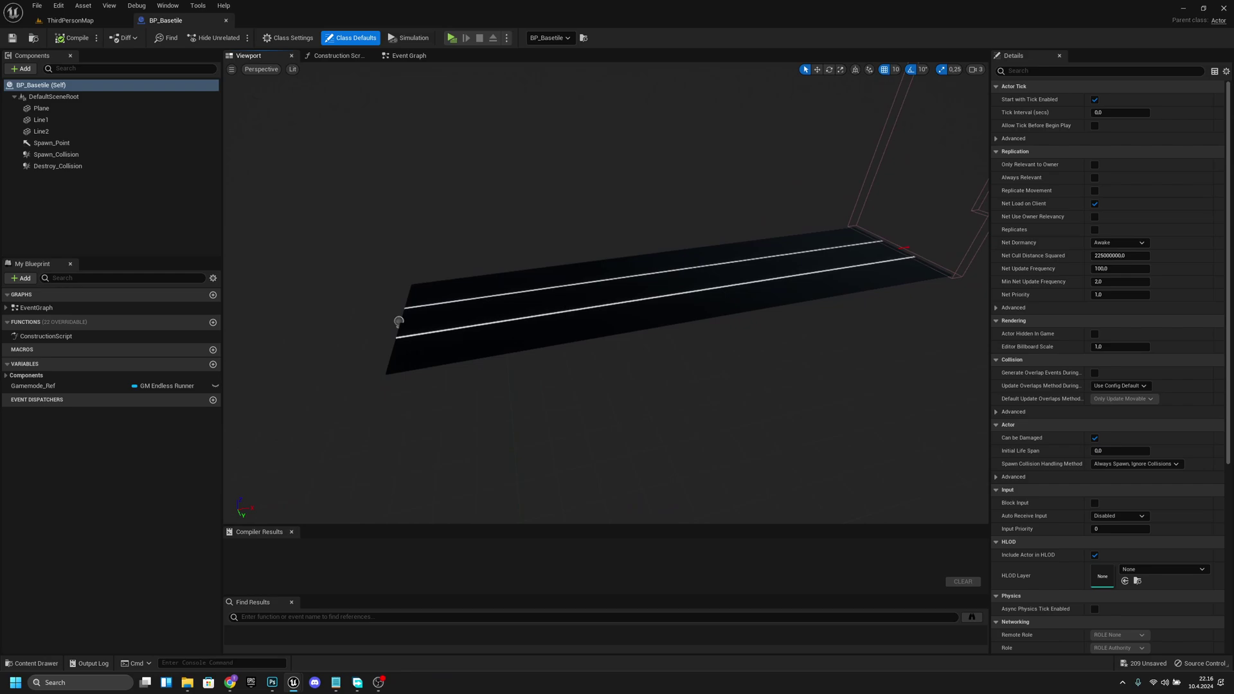
click(565, 311)
key(Delete)
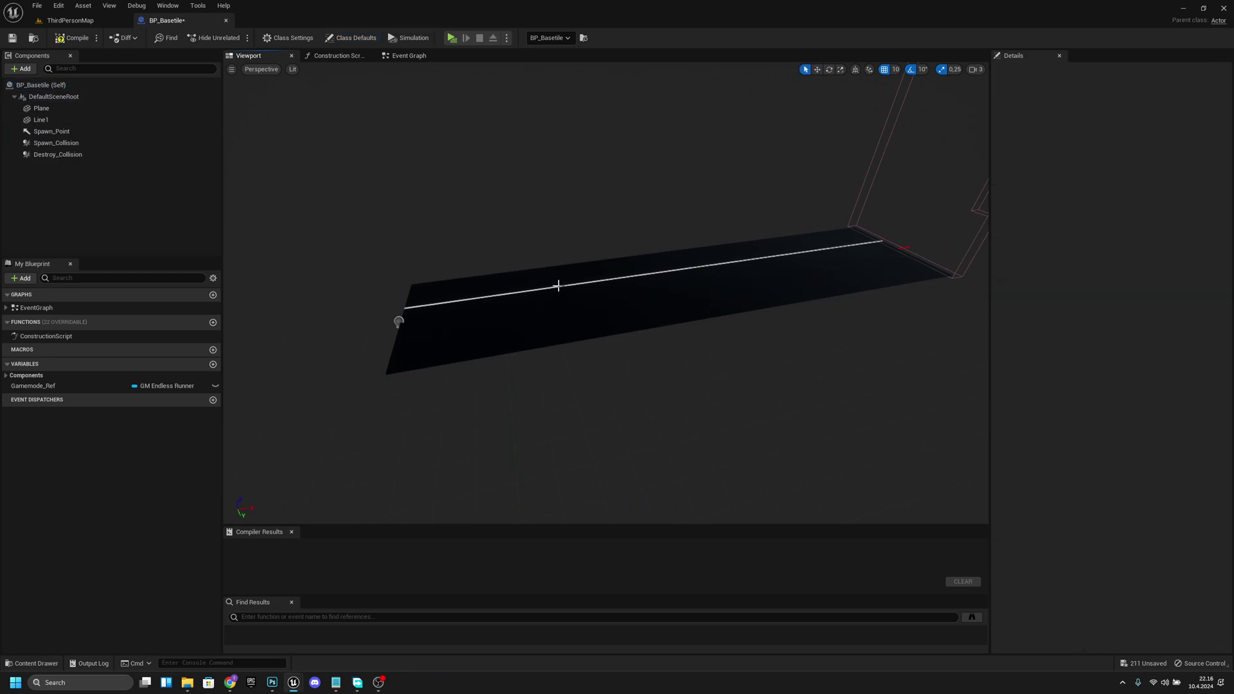
click(558, 285)
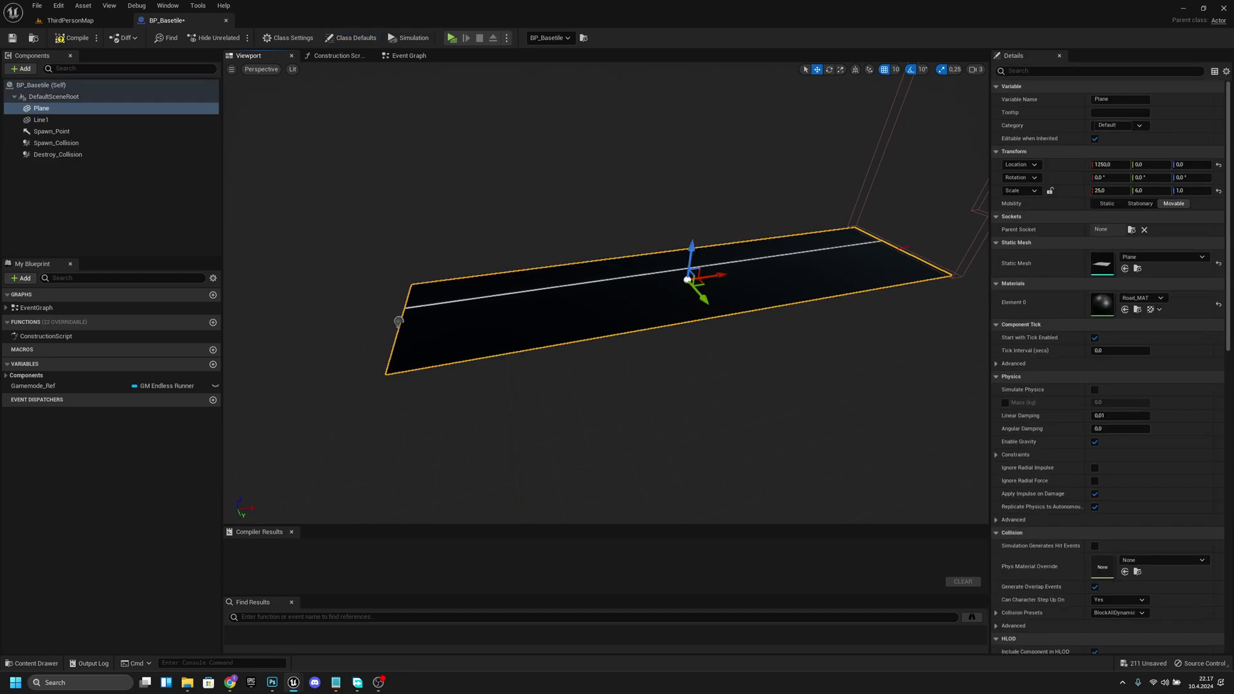
click(571, 287)
key(Delete)
- Set the road Plane's X scale to 40 and its X location to 2000
right_drag(604, 293, 628, 278)
click(639, 287)
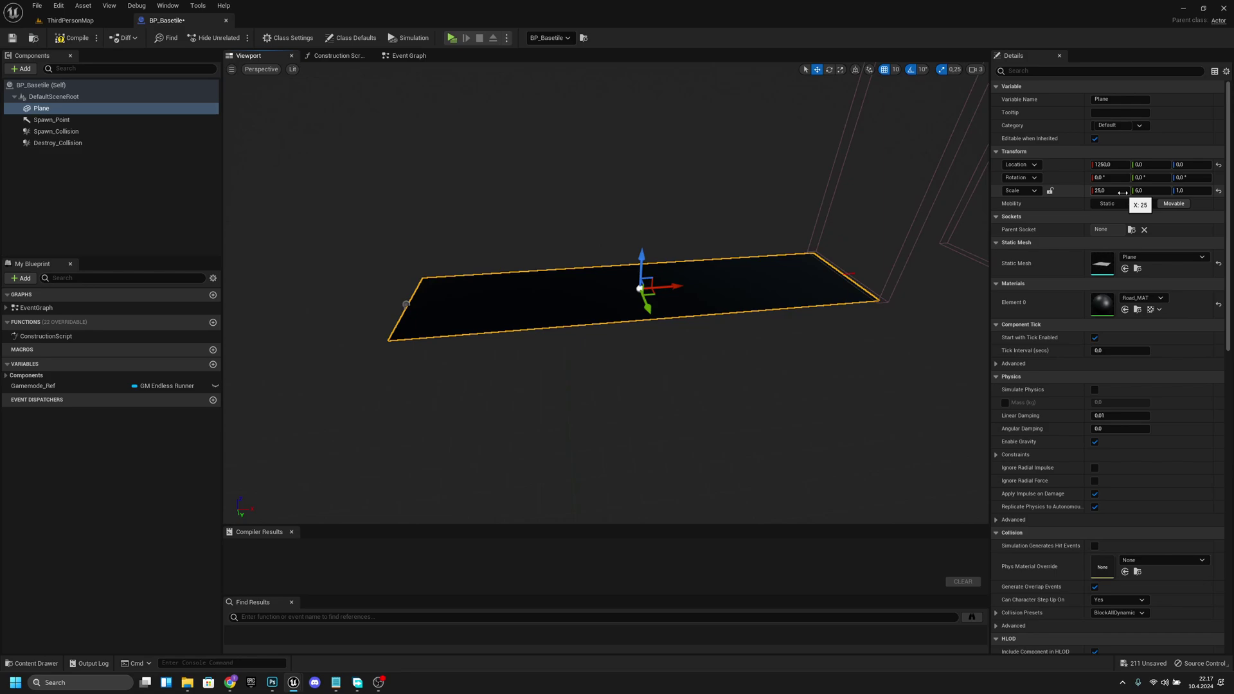
click(1123, 192)
text(40)
key(Return)
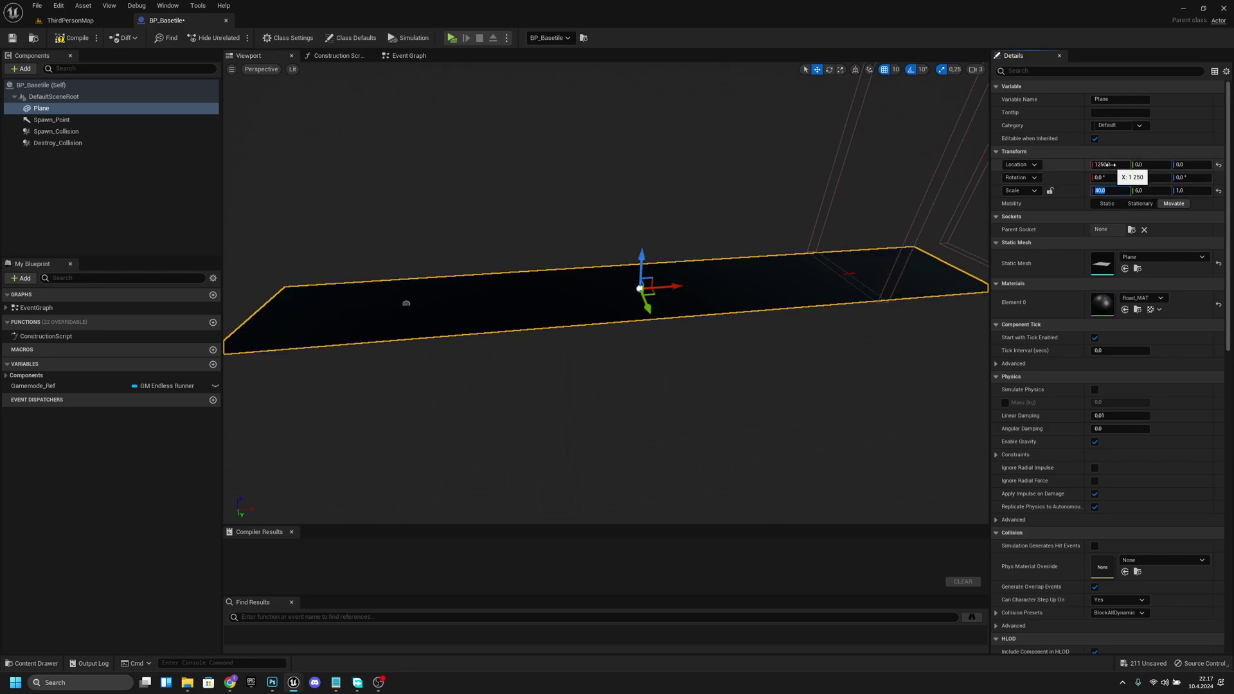
click(1108, 164)
text(200)
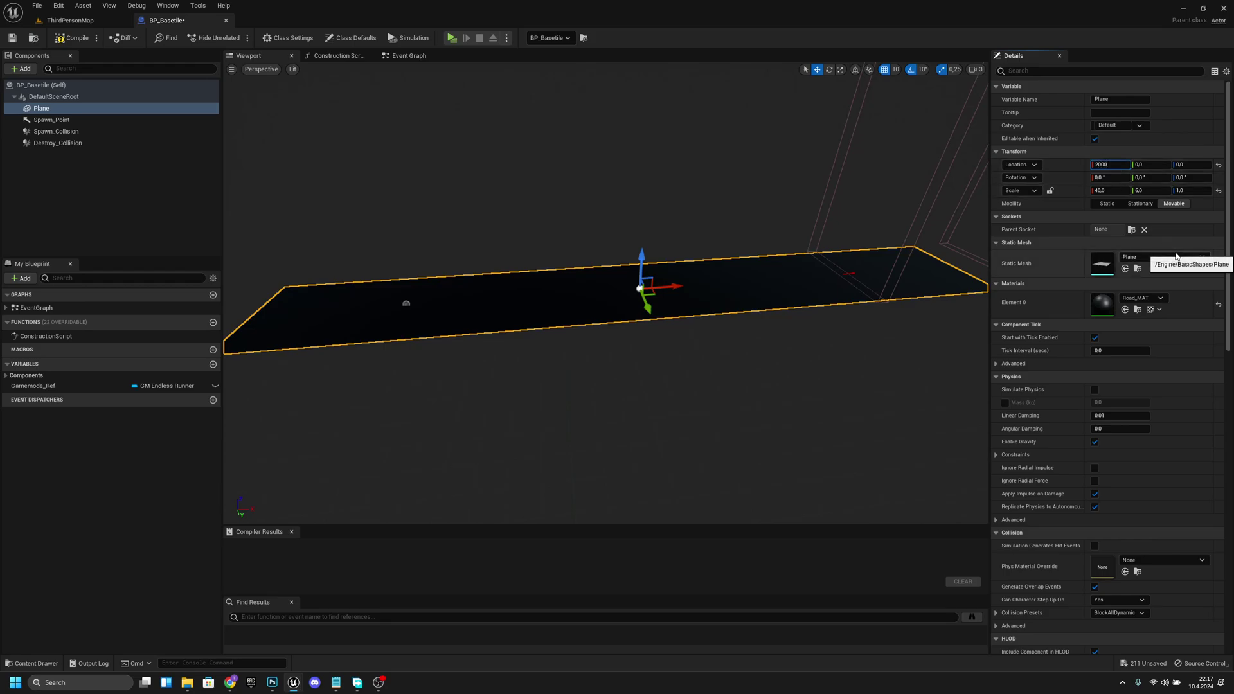
key(Return)
- Set the X location of the Spawn_Point arrow to 4000
right_drag(719, 301, 761, 292)
right_drag(952, 265, 785, 264)
click(767, 267)
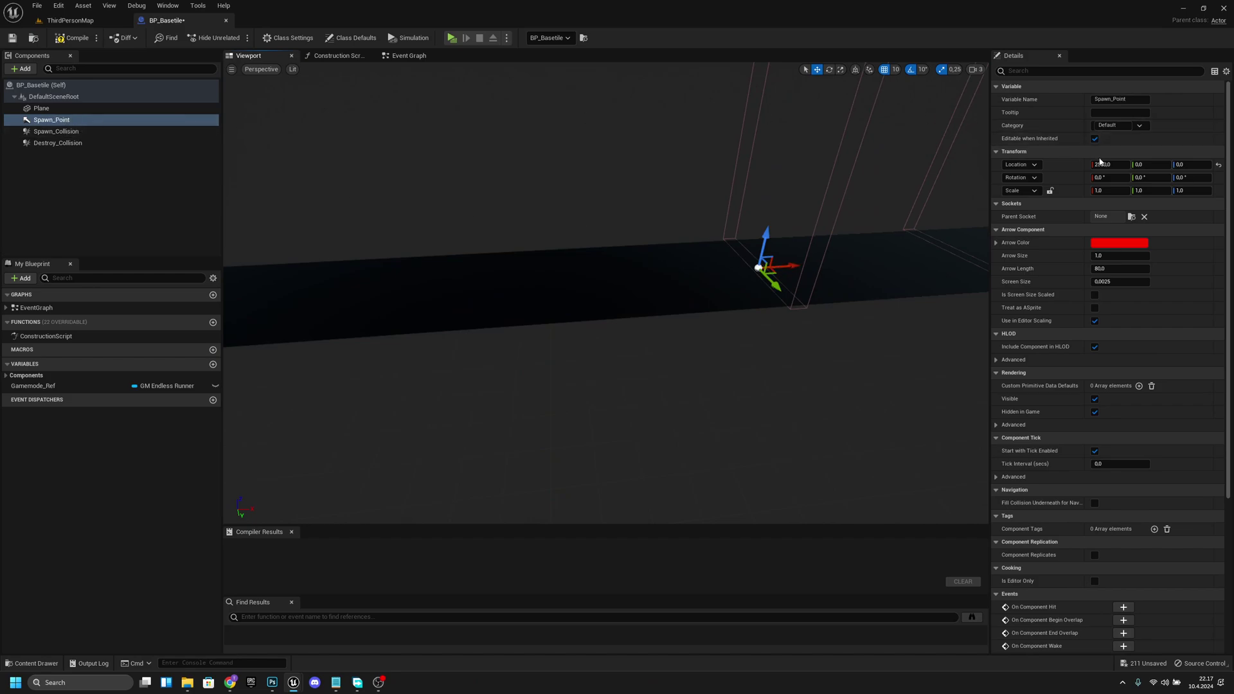
click(1105, 164)
text(4)
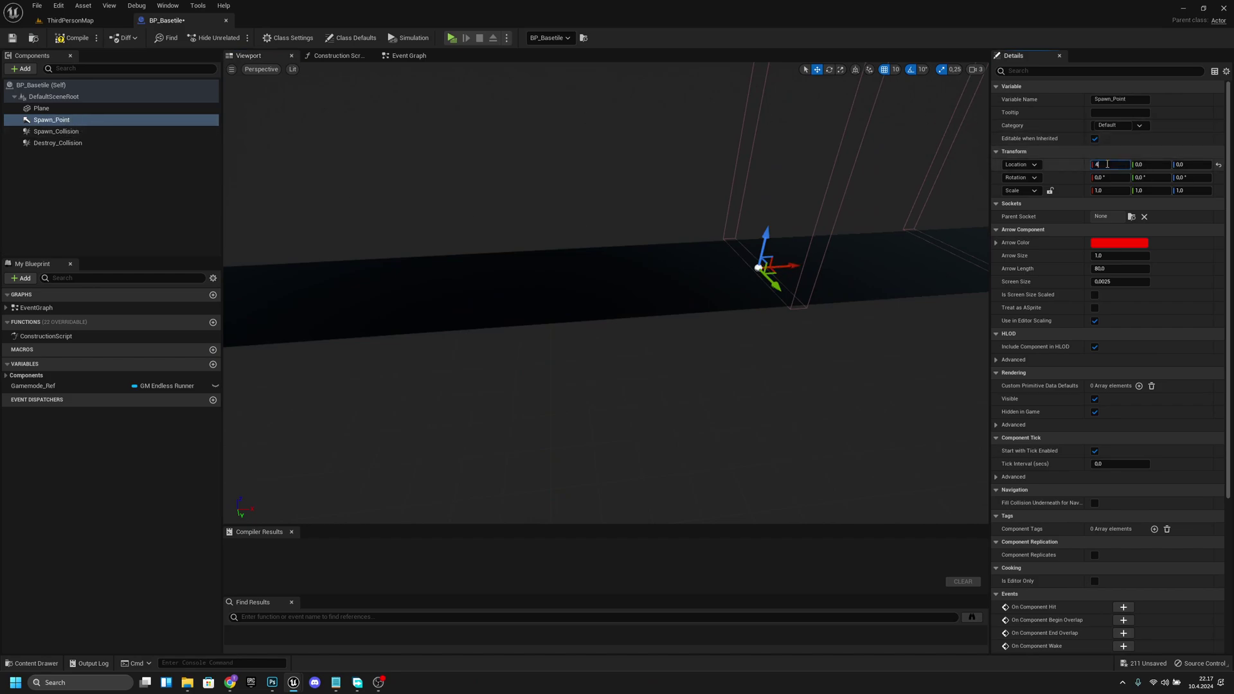
text(000)
key(Return)
- Set the X location of the Spawn_Collision box to 4000
right_drag(887, 225, 964, 218)
click(688, 229)
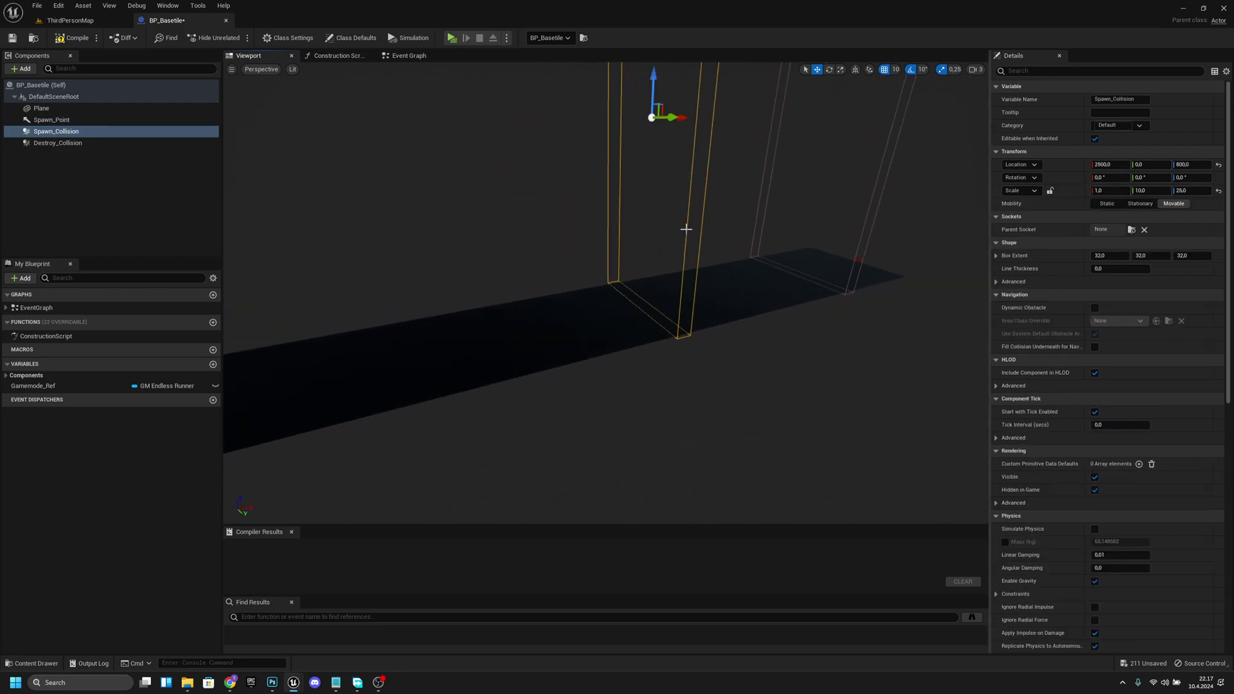
click(1118, 163)
text(40)
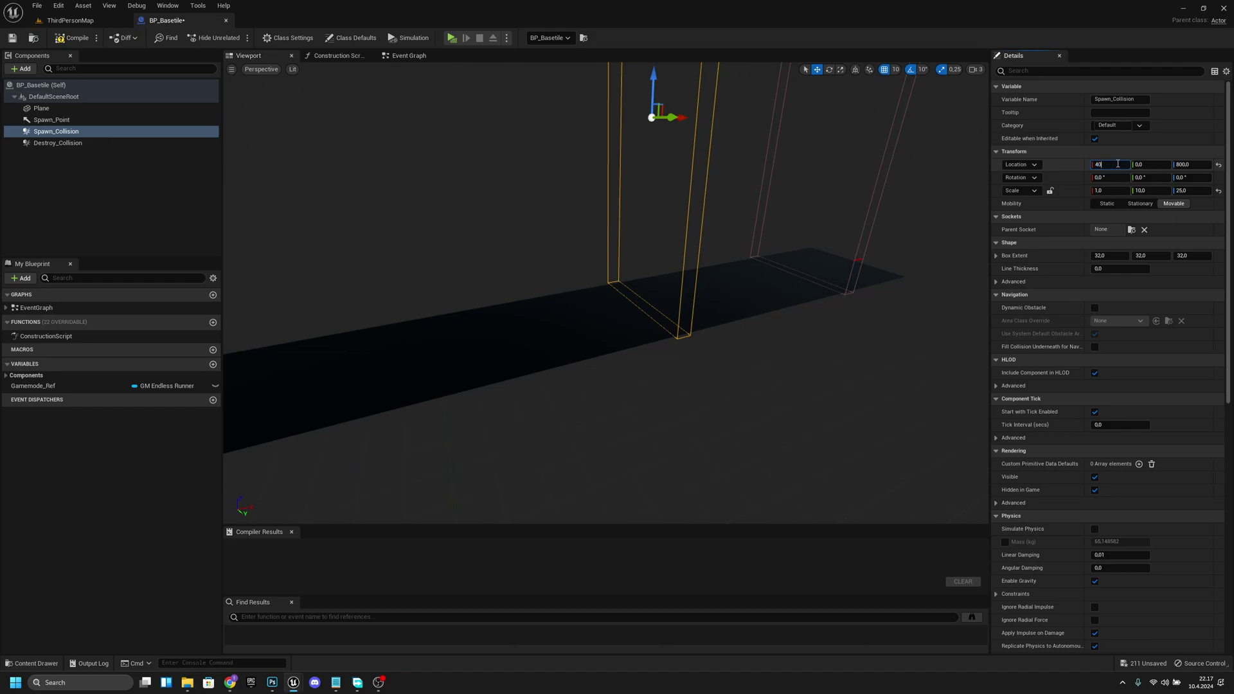
key(Return)
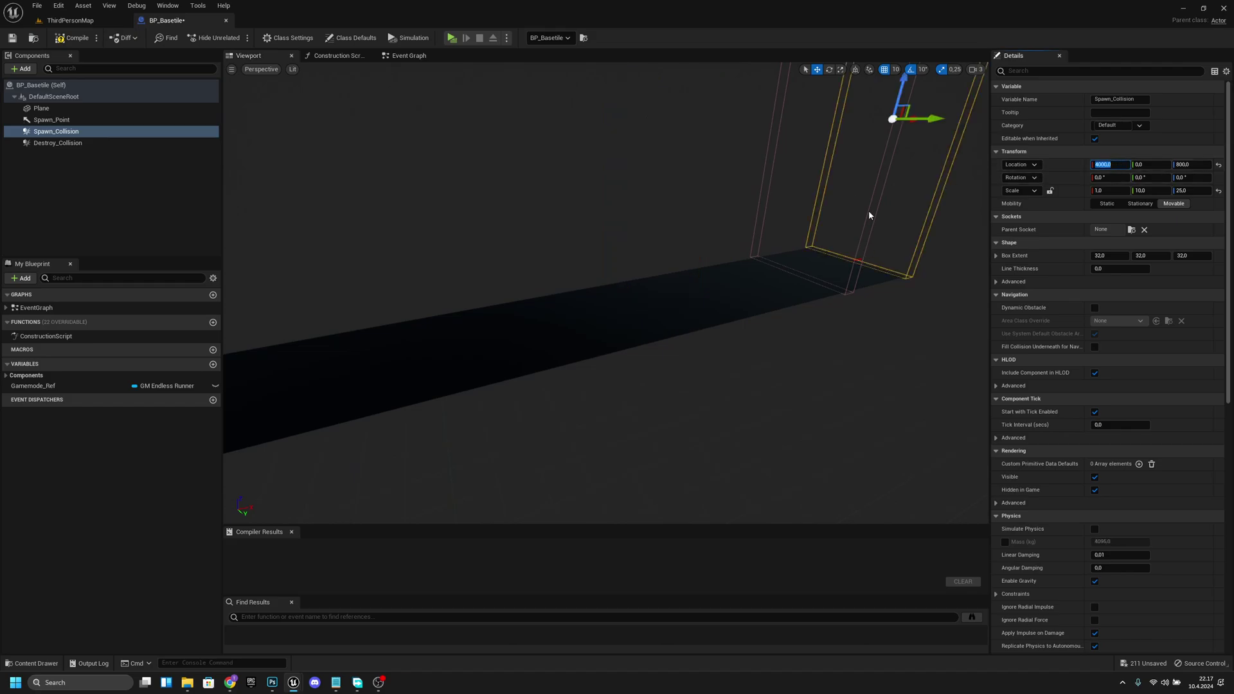
- Set the X location of the Destroy_Collision box to 5000
click(868, 209)
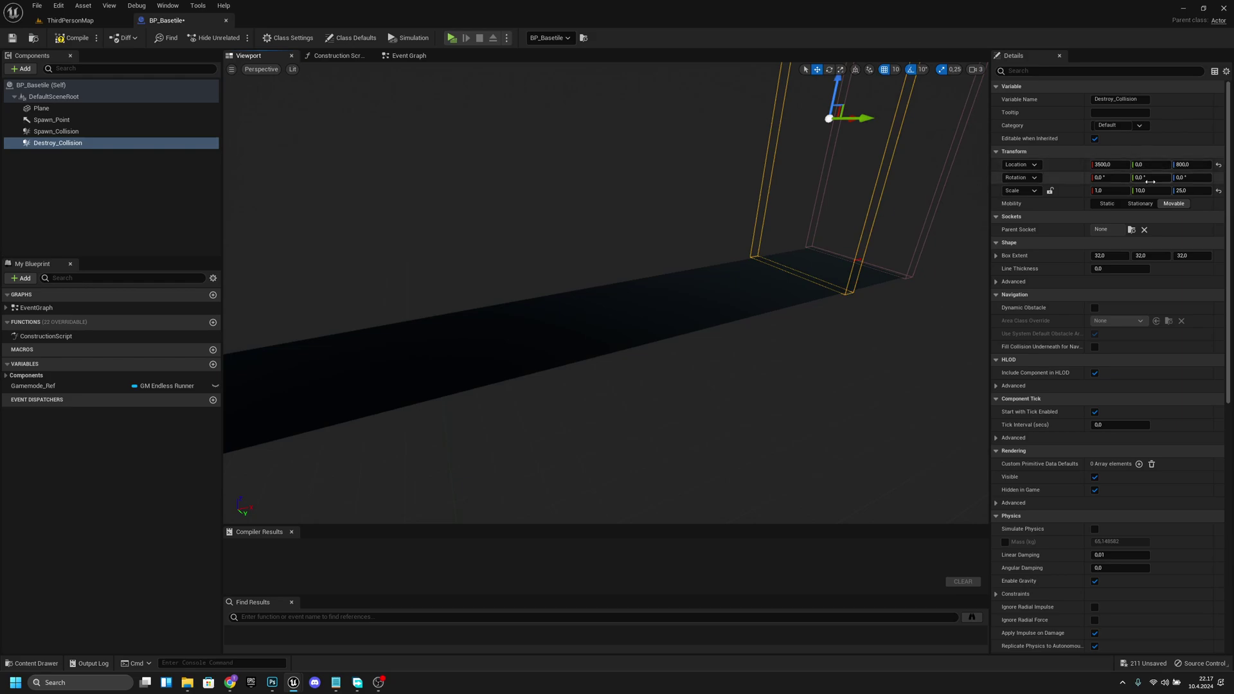
click(1113, 165)
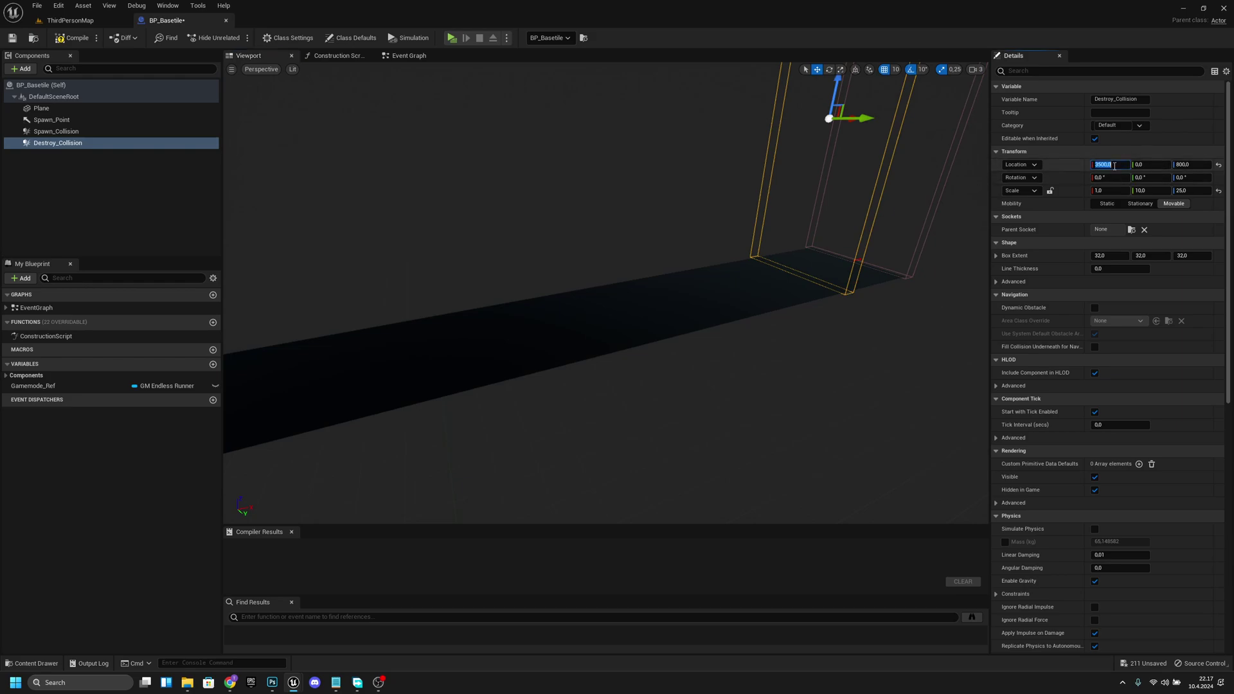
text(5000)
key(Return)
- Widen the road Plane by setting its Y scale to 10
right_drag(846, 226, 551, 468)
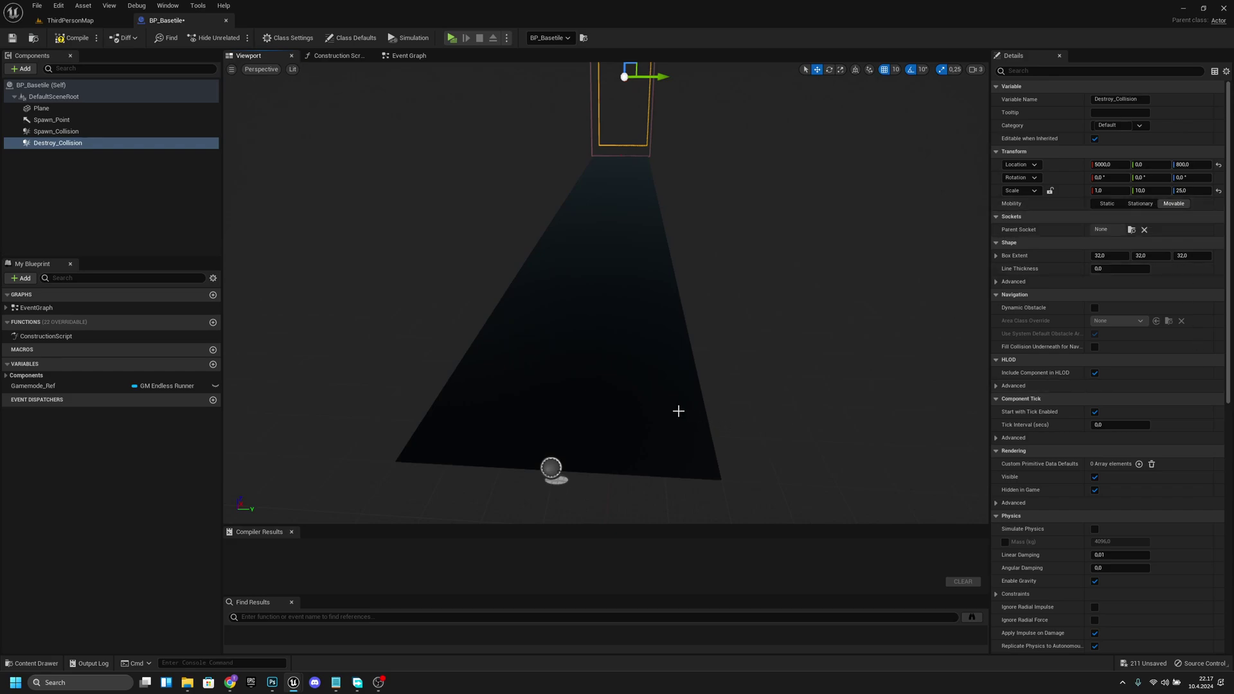
click(678, 410)
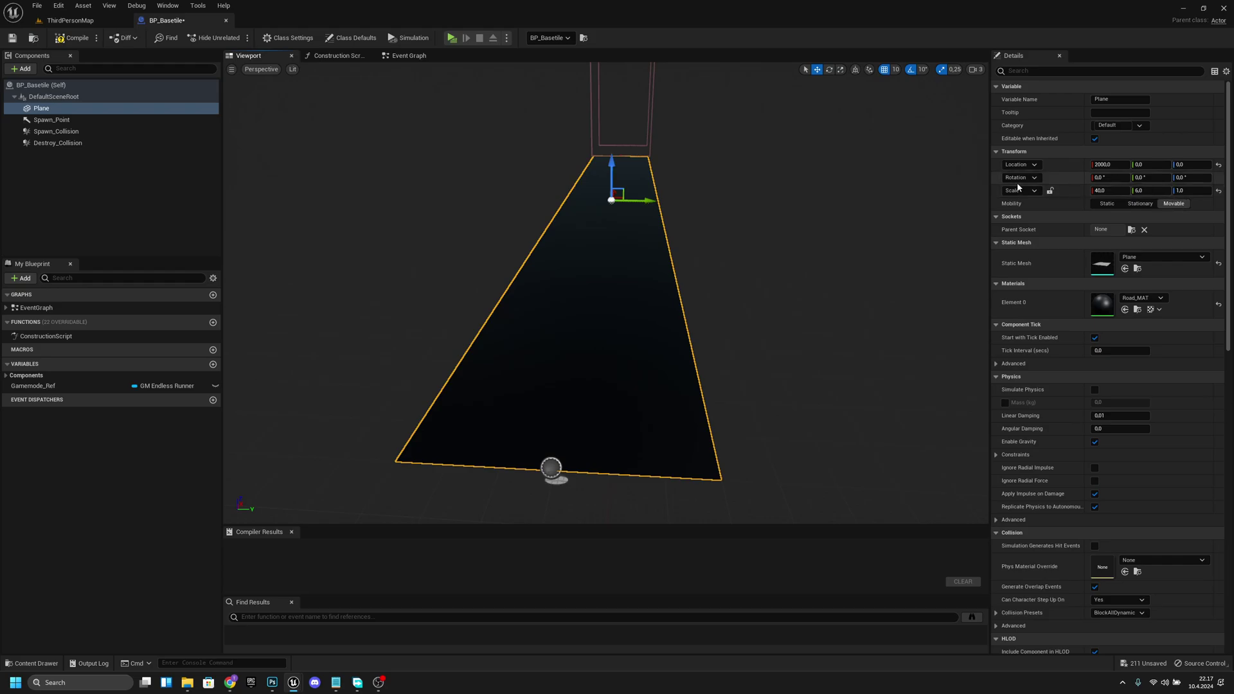
click(1159, 191)
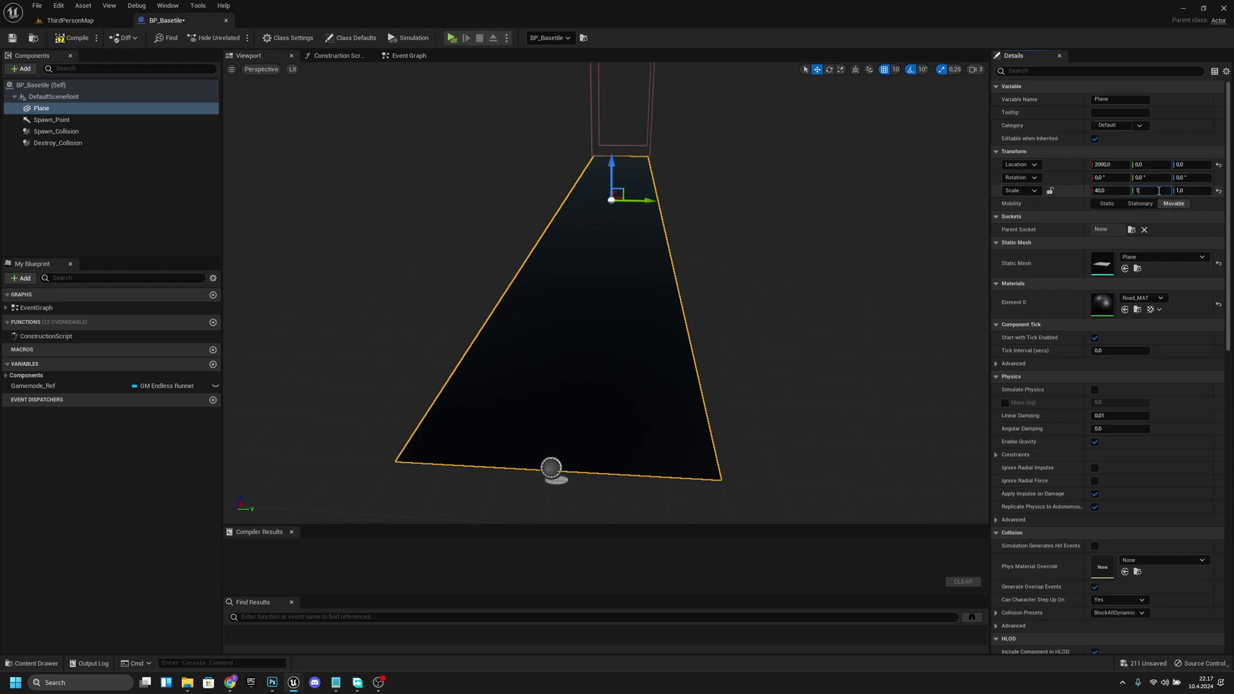
text(10)
key(Return)
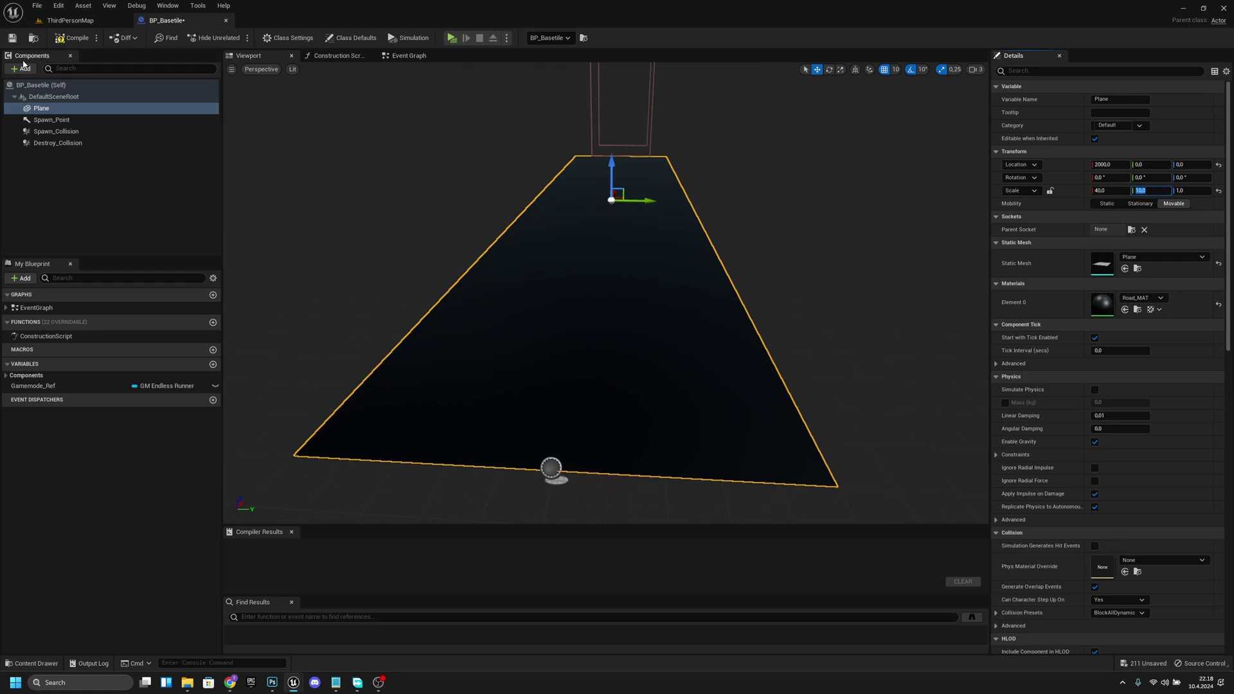
- Add a Static Mesh component named Road1 under the Plane and assign it the Road_1_Road_1 mesh
click(61, 110)
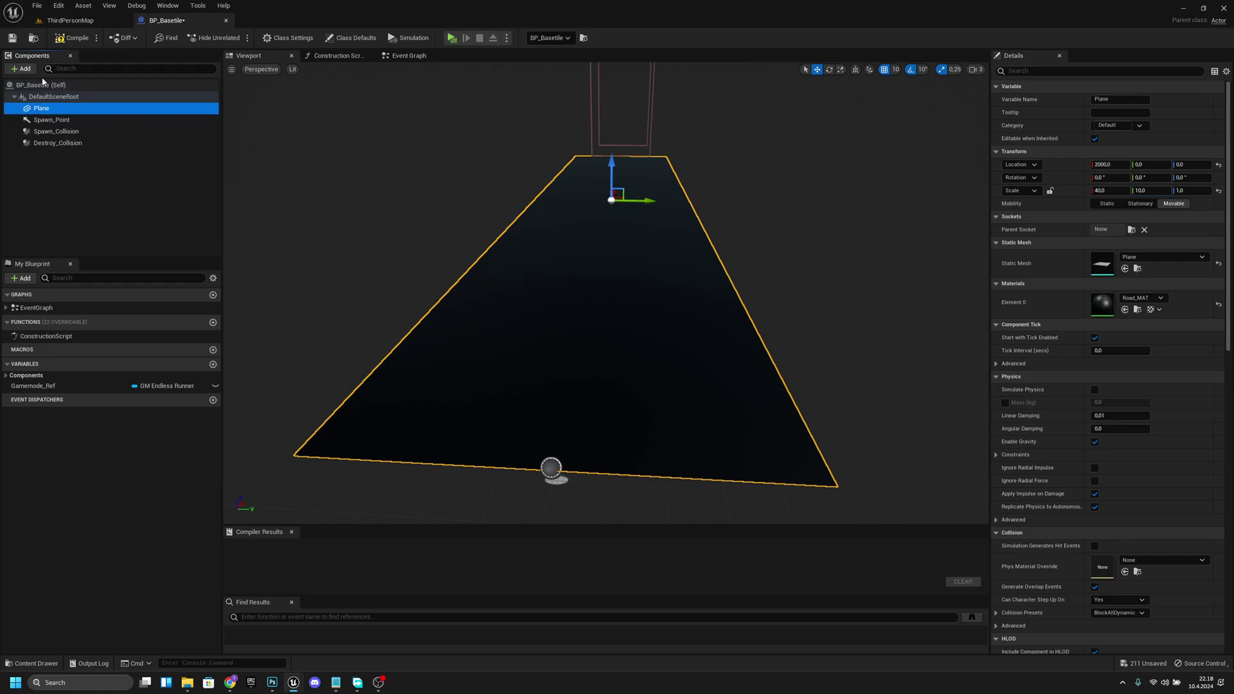
click(21, 68)
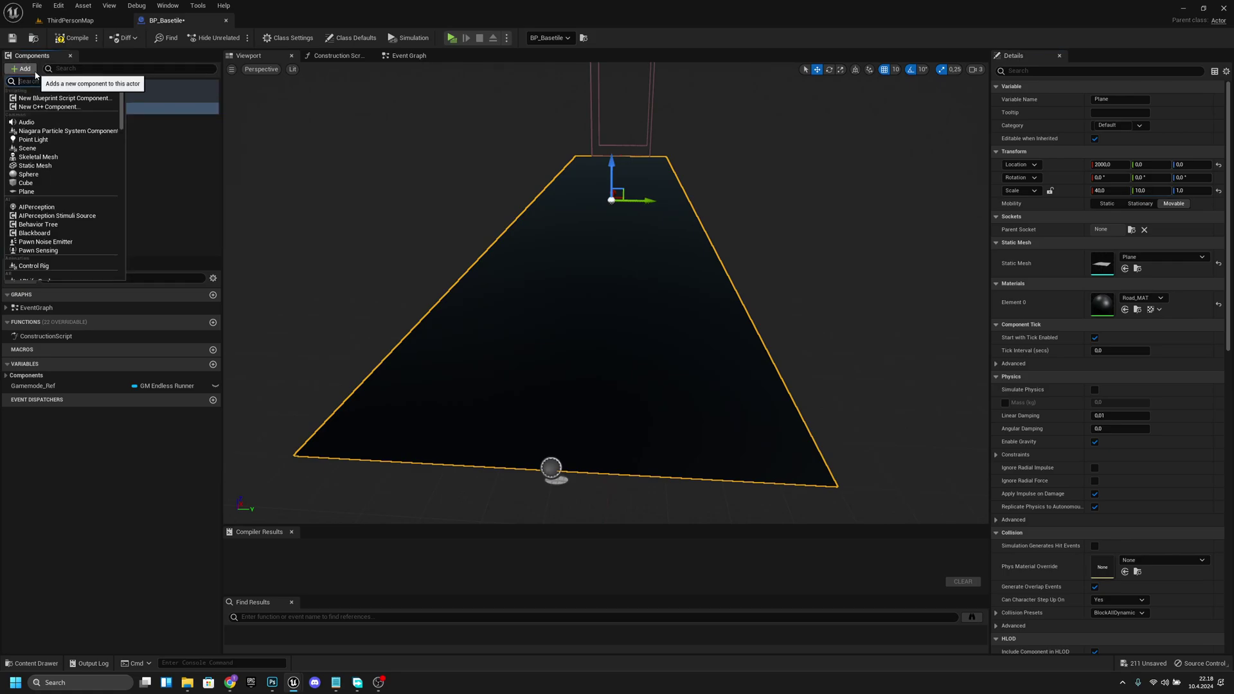
click(46, 166)
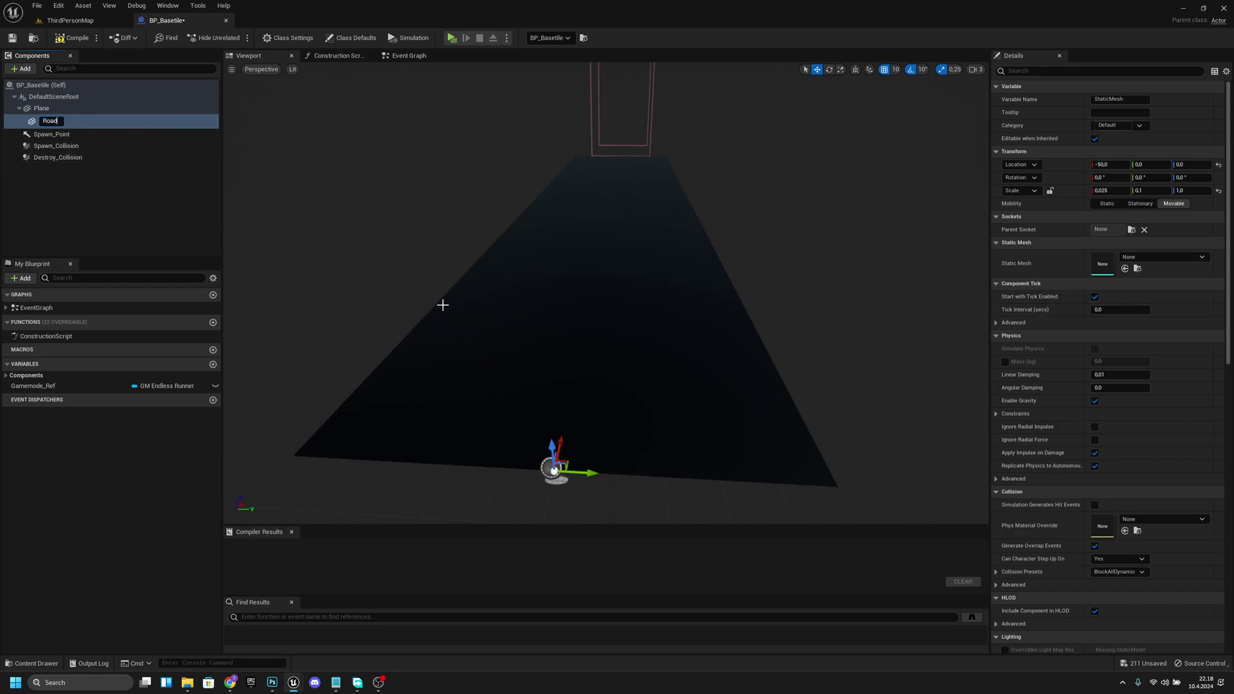
key(Return)
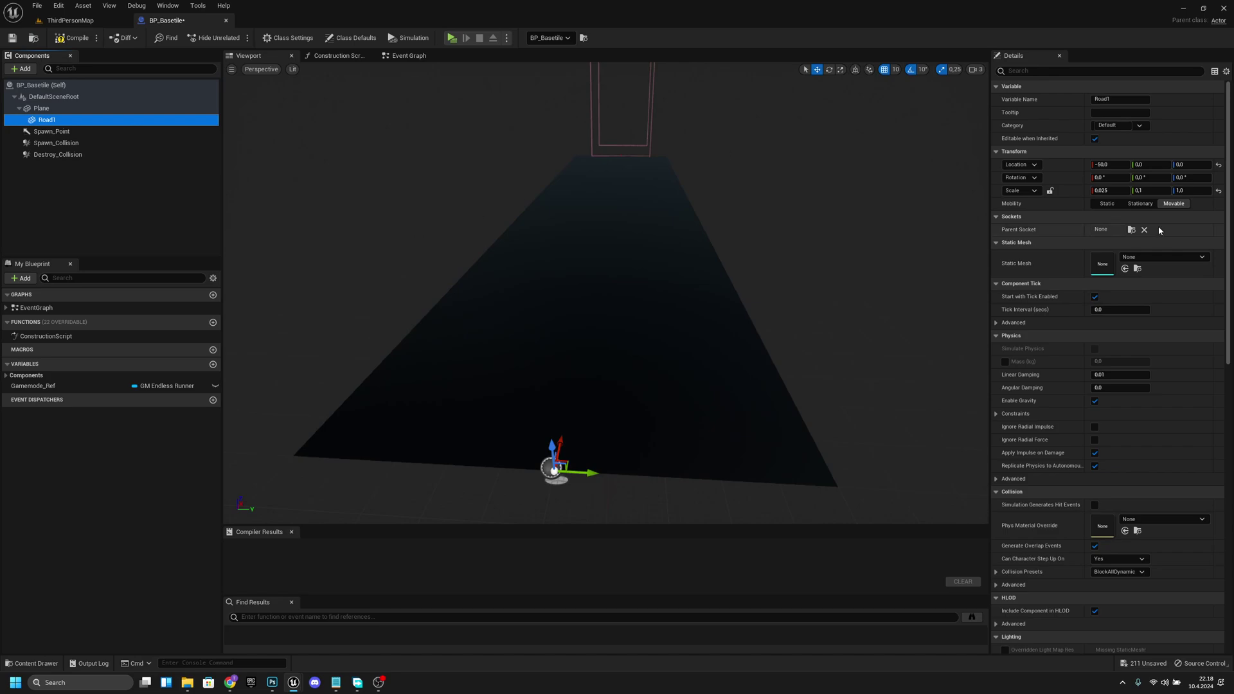
click(1162, 258)
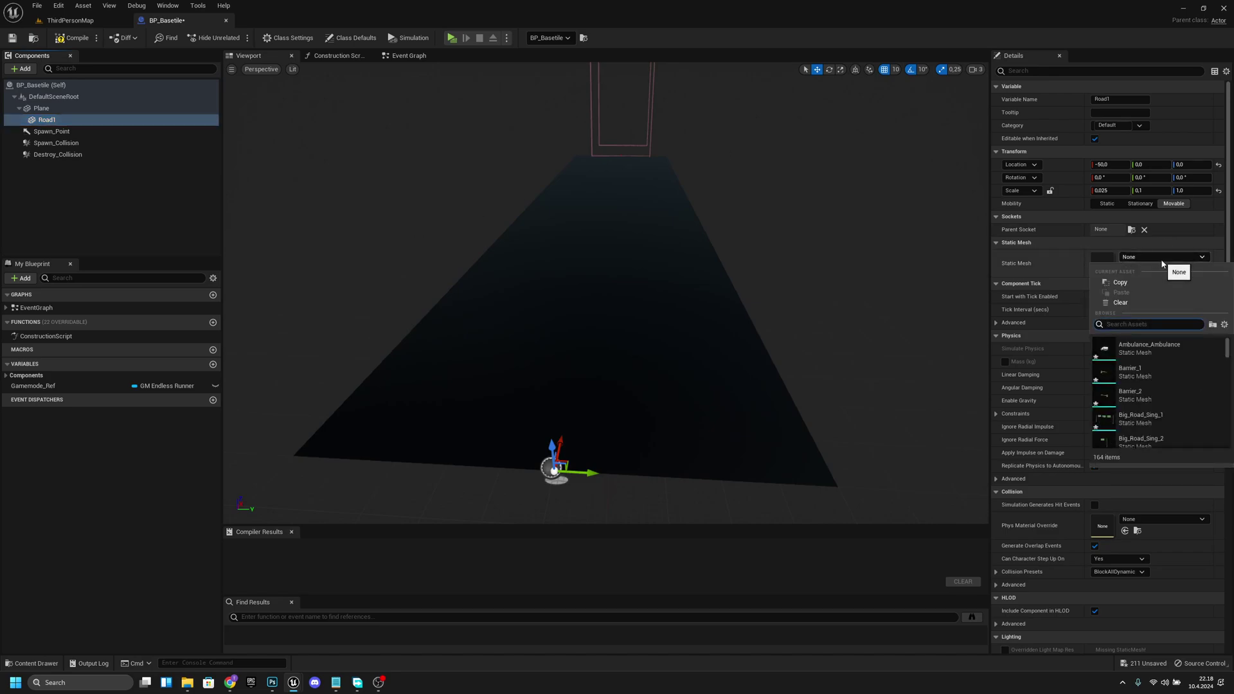
text(road)
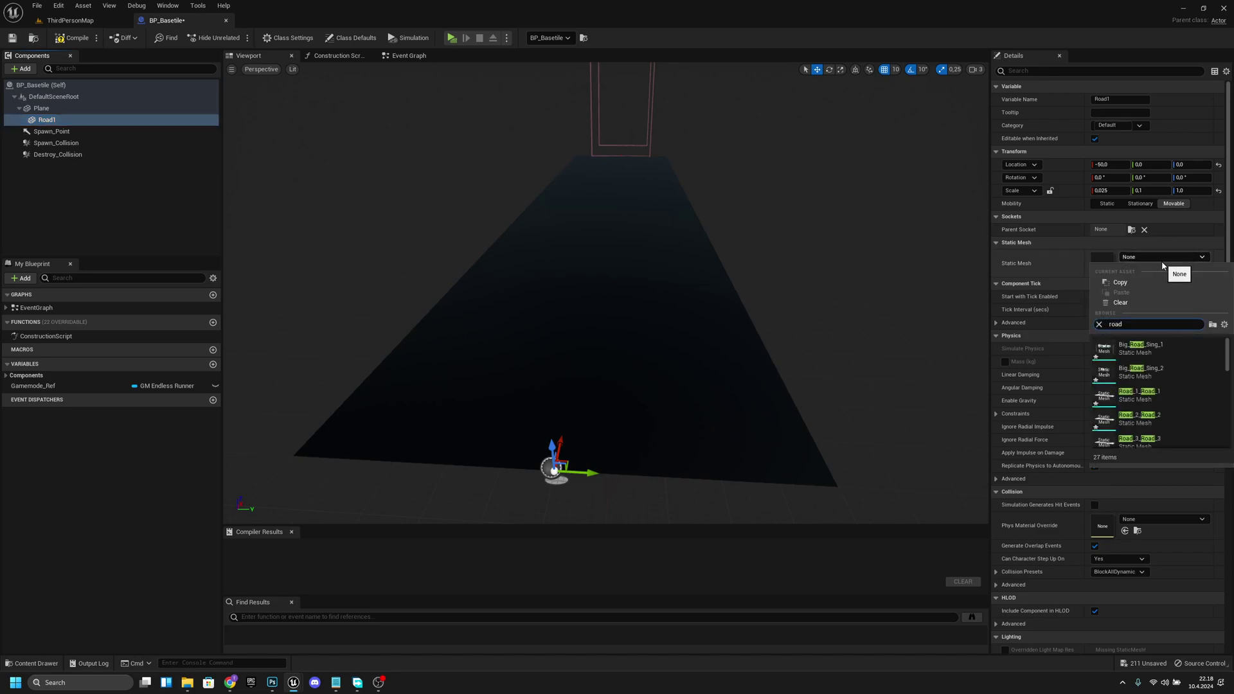
click(1179, 393)
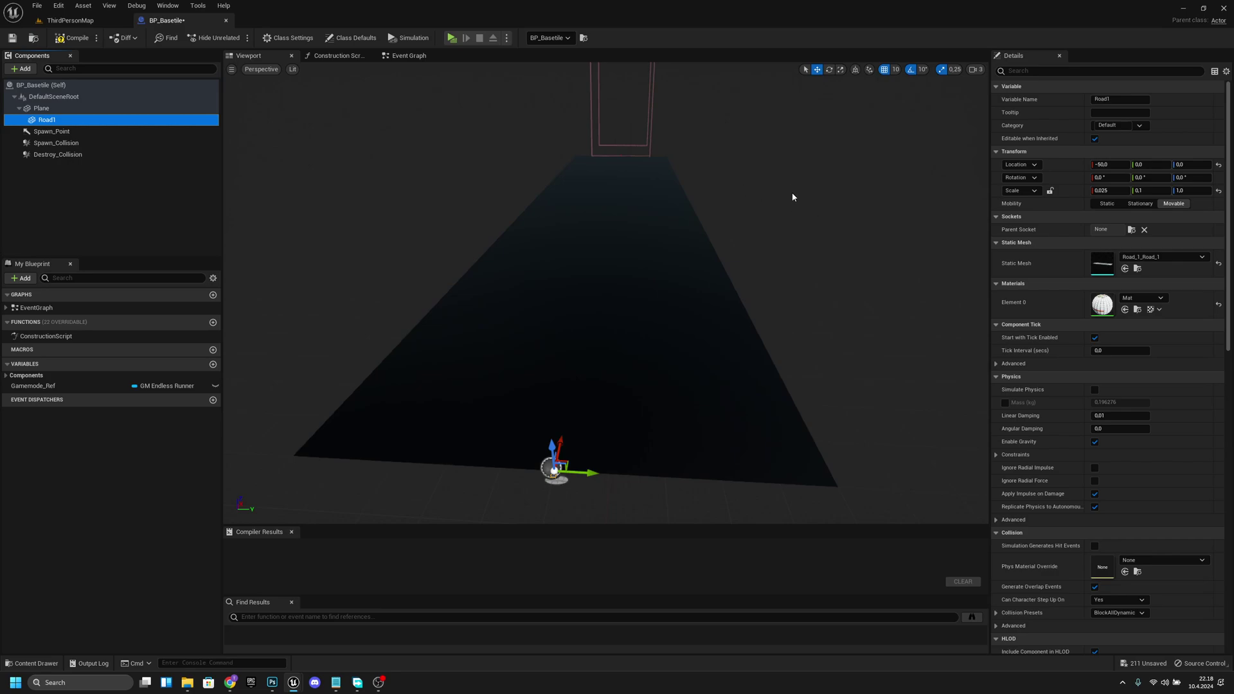
- Set Road1's scale to 1.02 in X and 8 in Y
click(1110, 191)
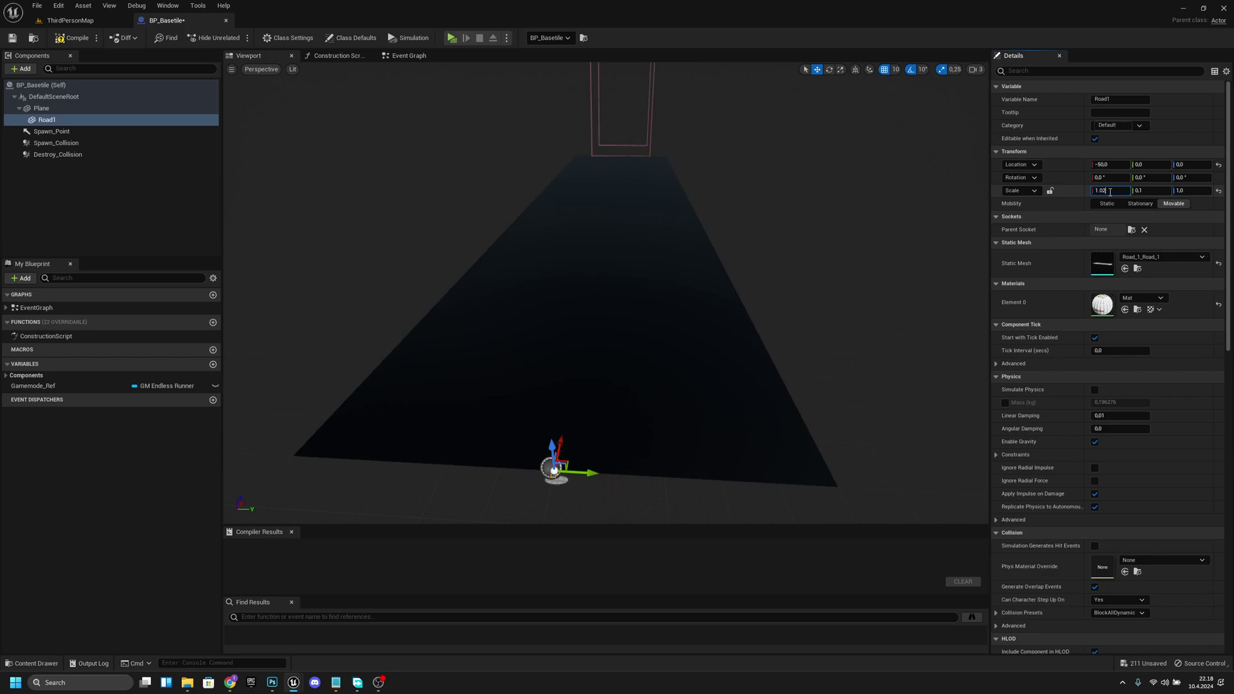
key(Return)
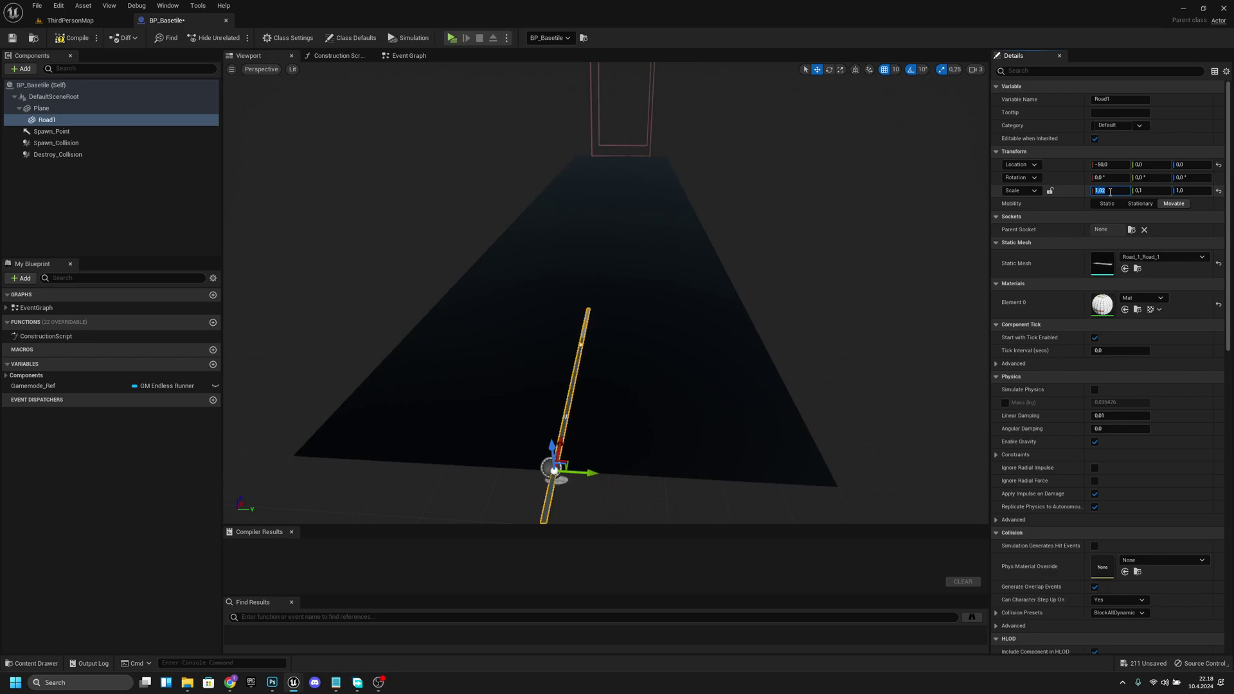
click(1154, 192)
text(8)
key(Return)
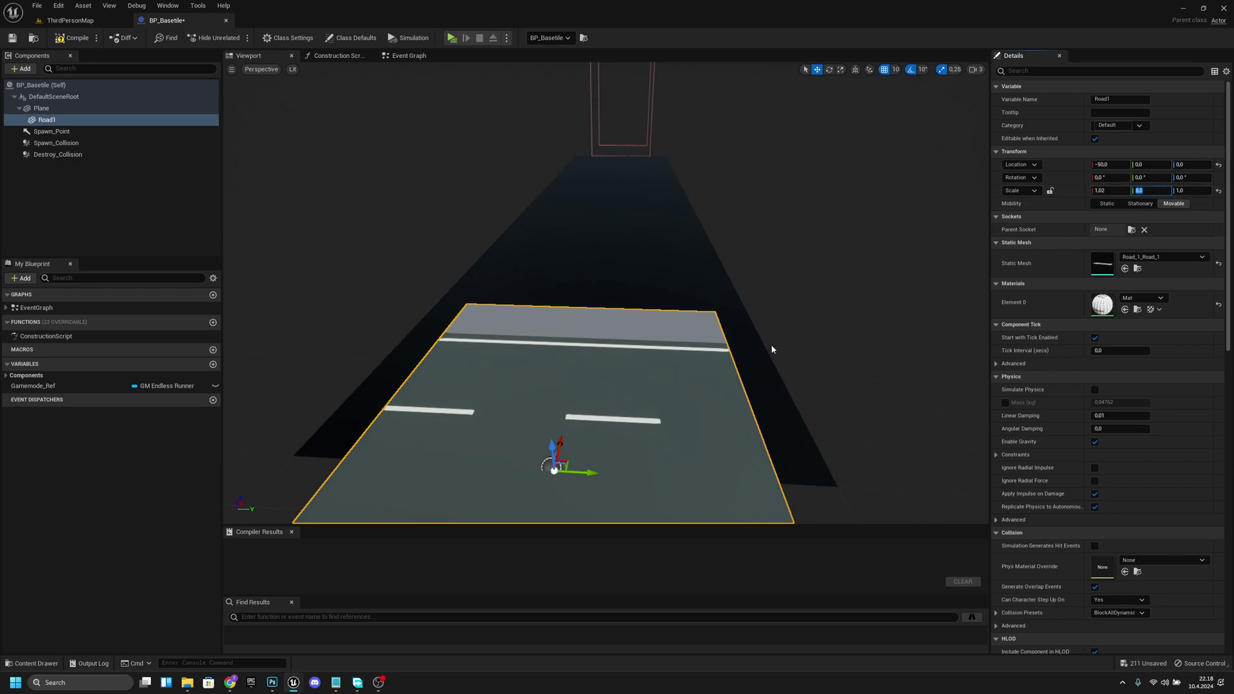
- Rotate Road1 to -90° about the Z axis so its lanes run along the Plane's length
scroll(704, 351, up, 5)
key(e)
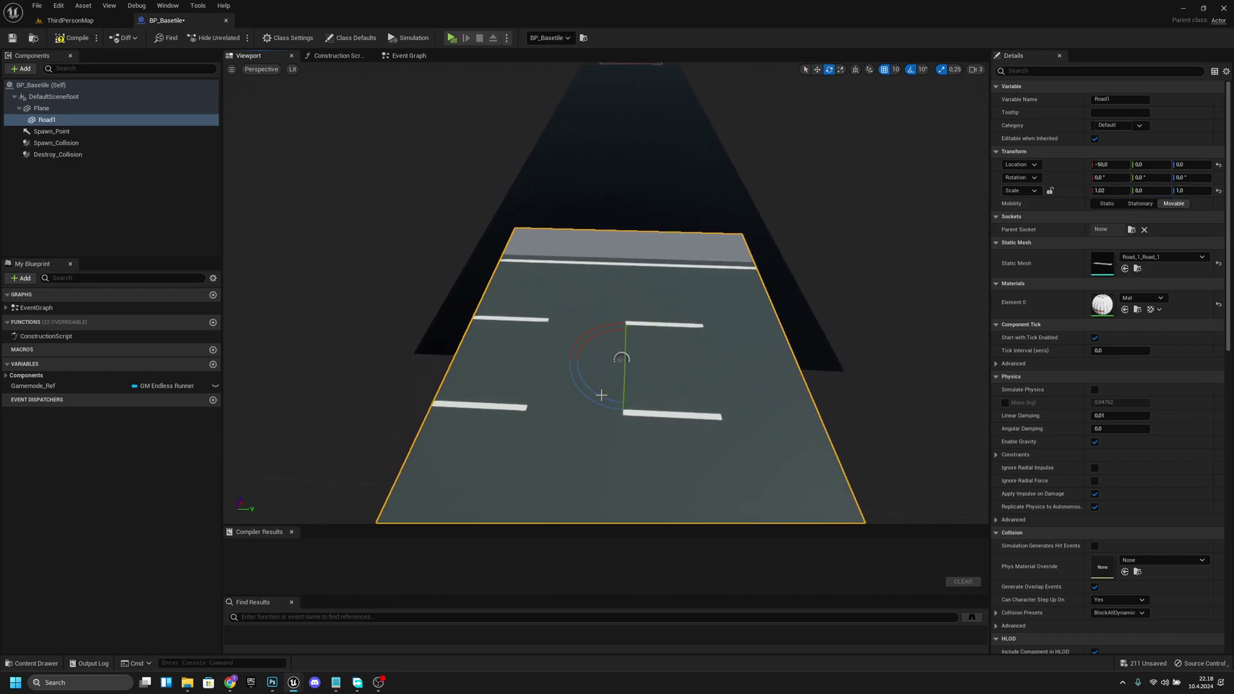
drag(595, 398, 571, 358)
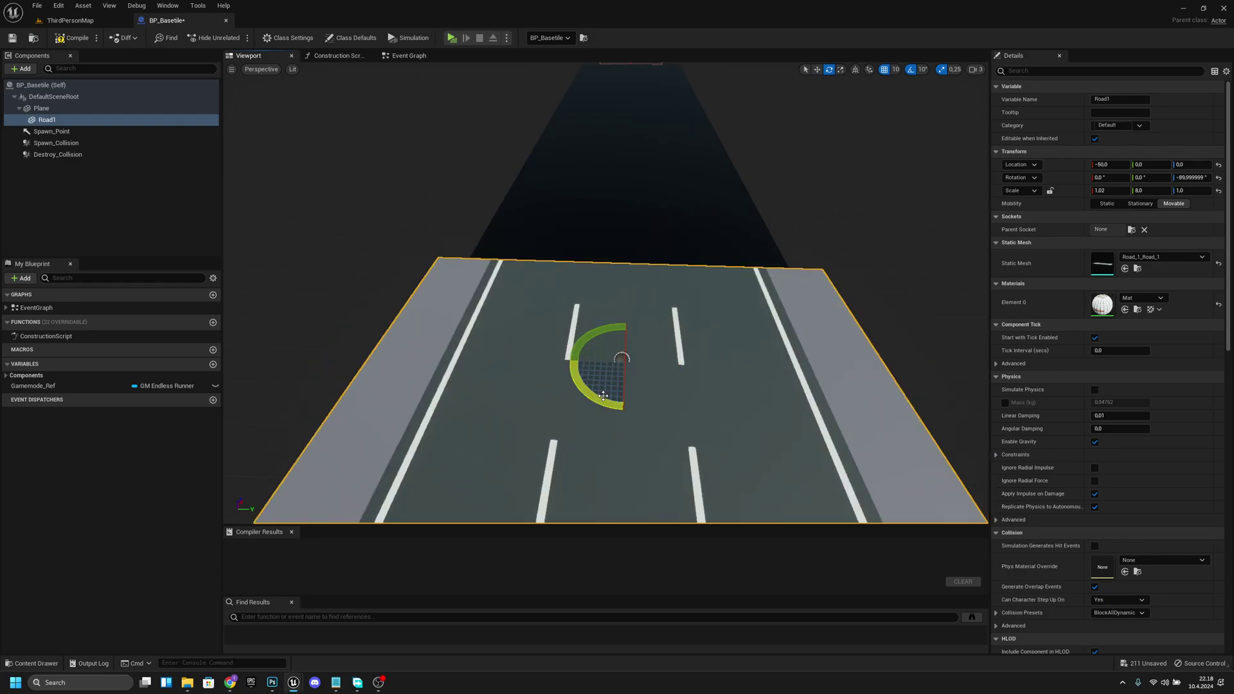
- Set Road1's X location to -40 to align it with the start of the Plane
key(d)
right_drag(600, 394, 482, 370)
right_drag(666, 434, 642, 323)
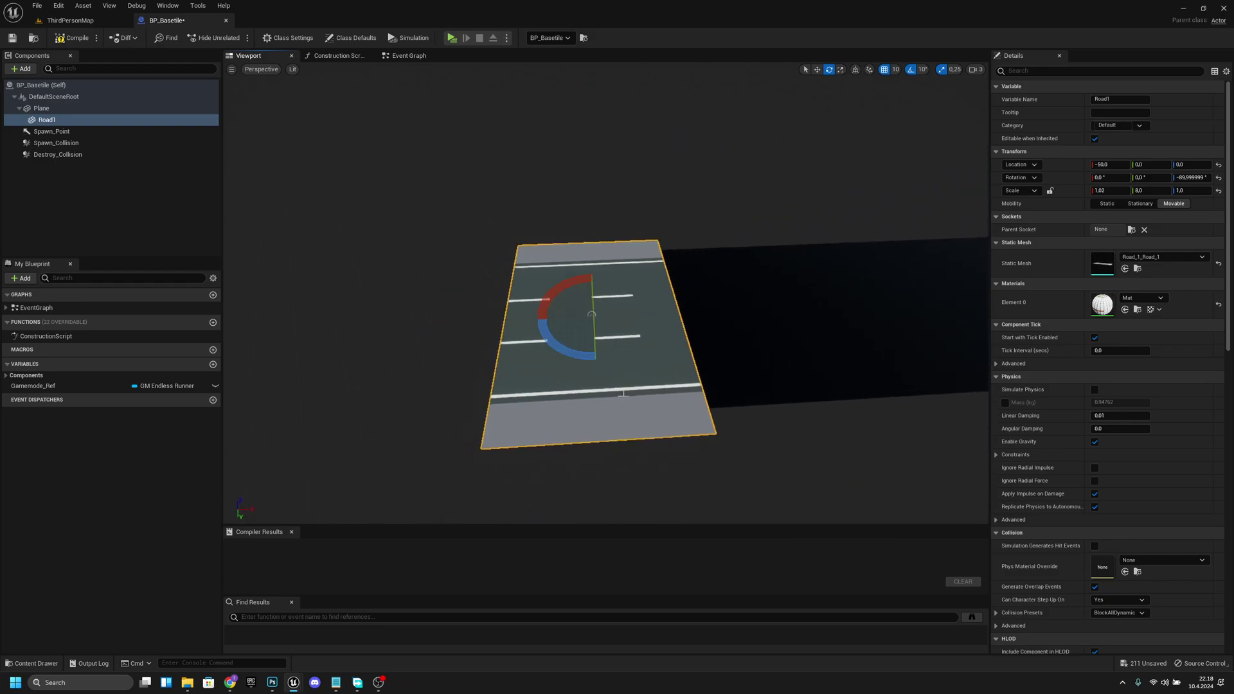
click(1109, 165)
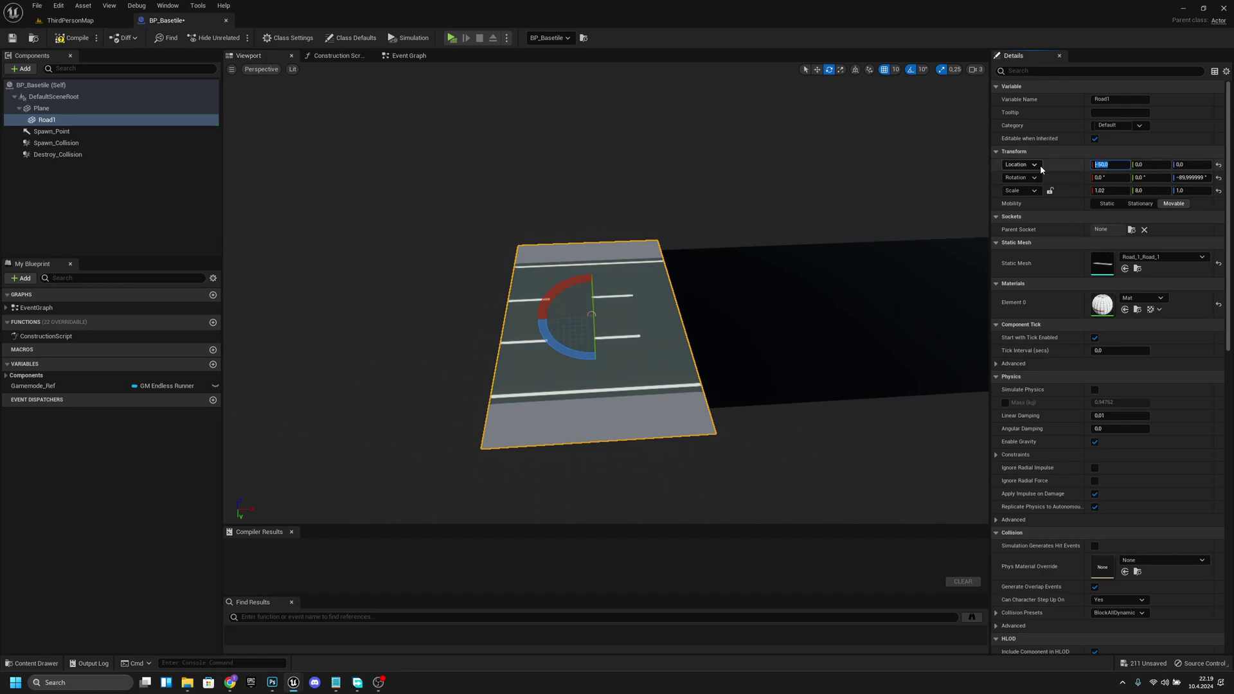
text(-40)
key(Return)
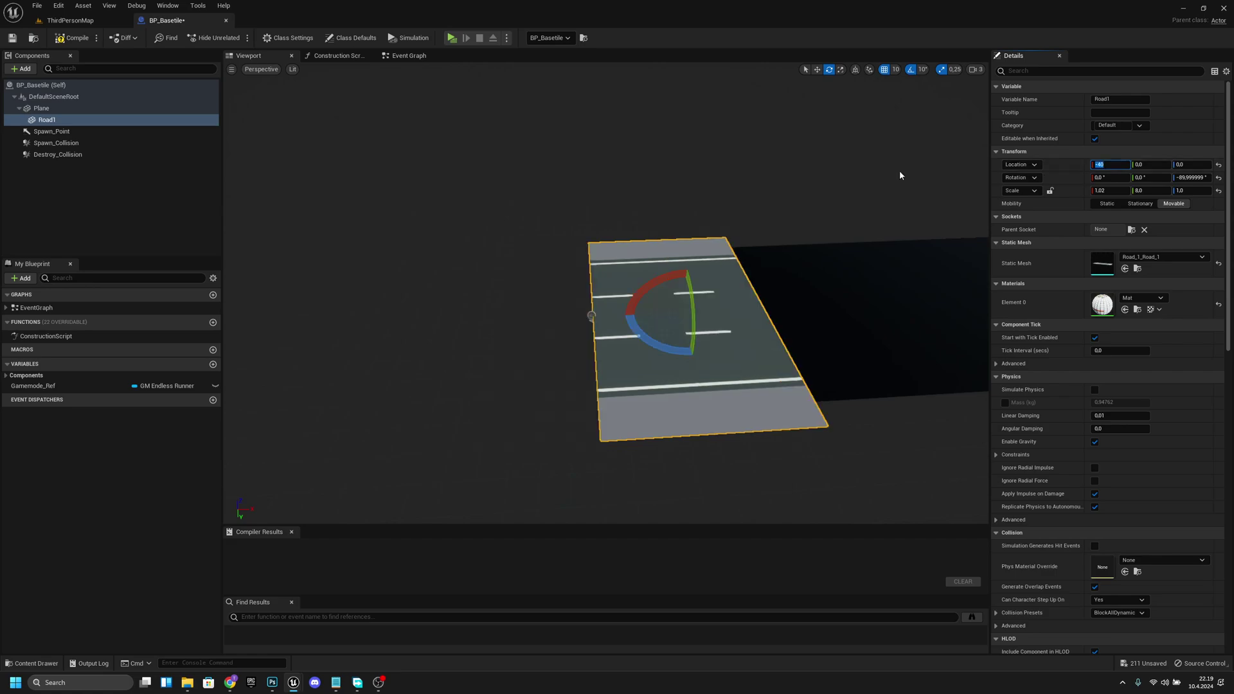
- Duplicate Road1 and, using a position grid snap of 100, move the copy along the Plane to X location -20
mouse_move(900, 176)
right_down()
mouse_move(965, 151)
mouse_move(913, 177)
right_up()
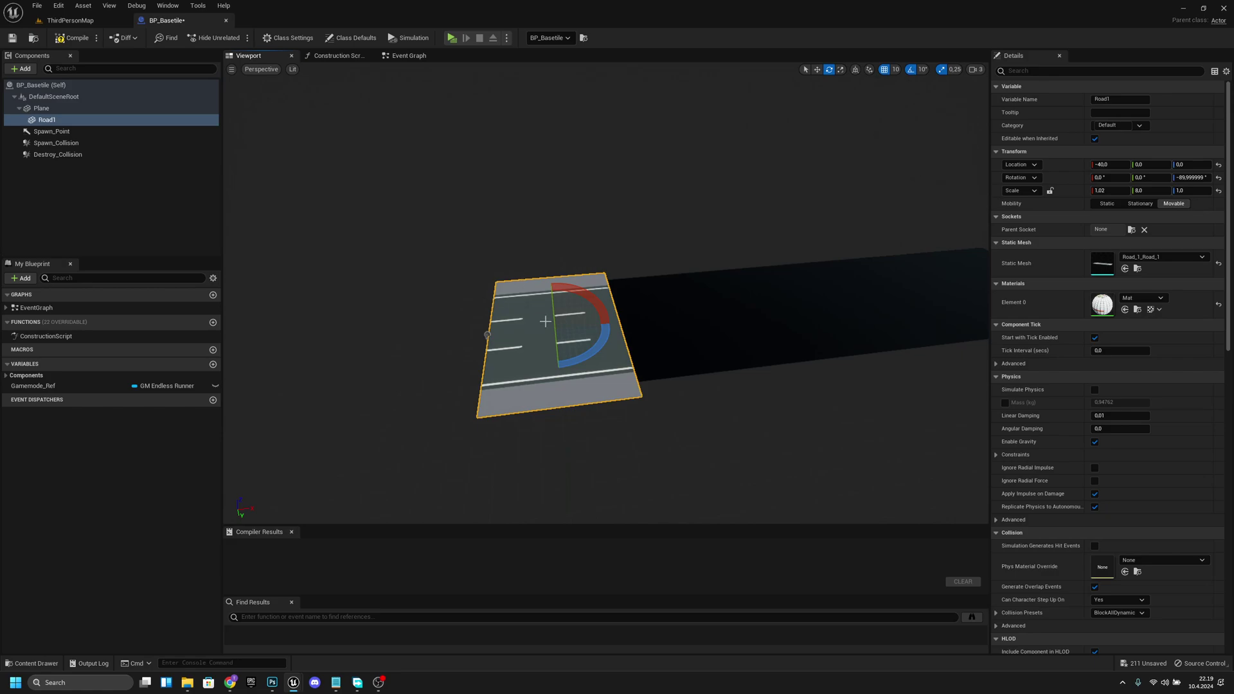
key(ctrl+d)
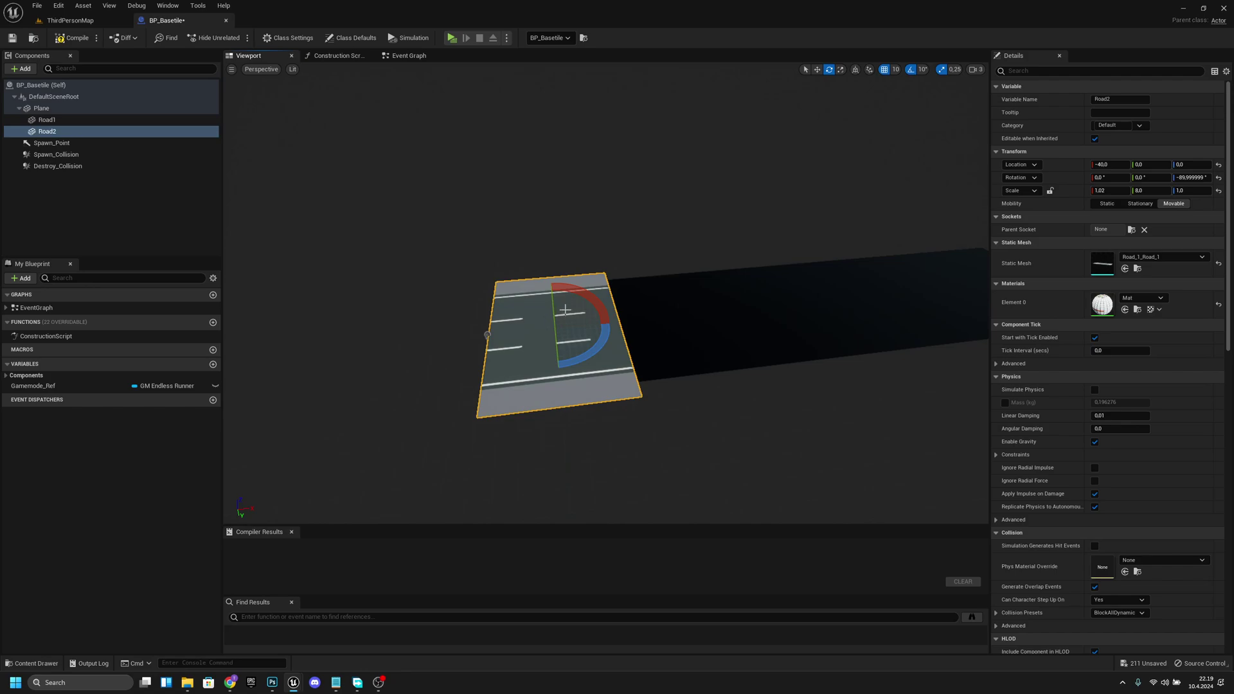
key(w)
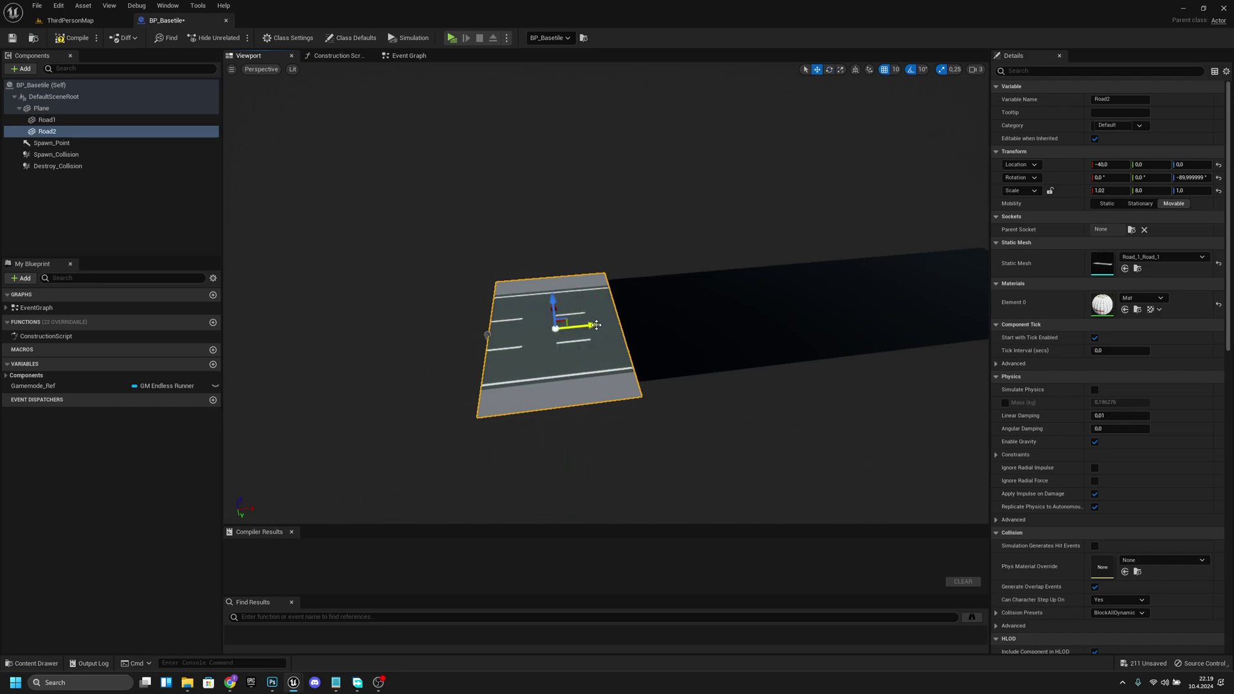
click(896, 70)
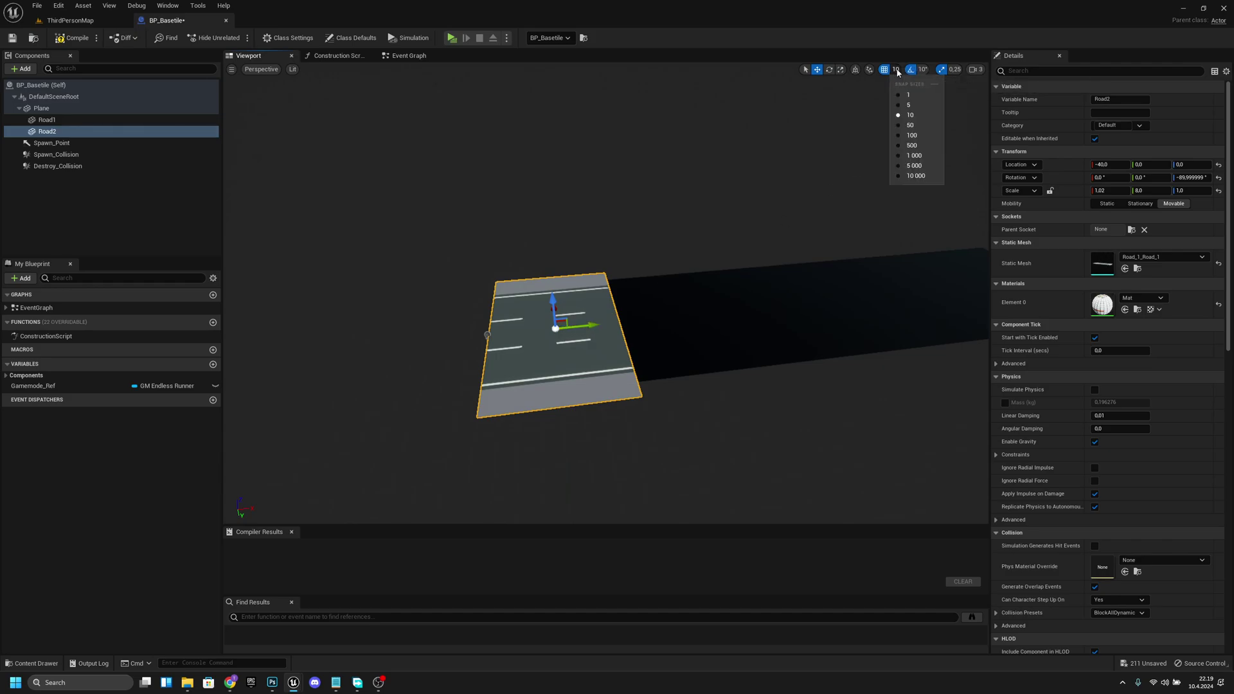
click(911, 140)
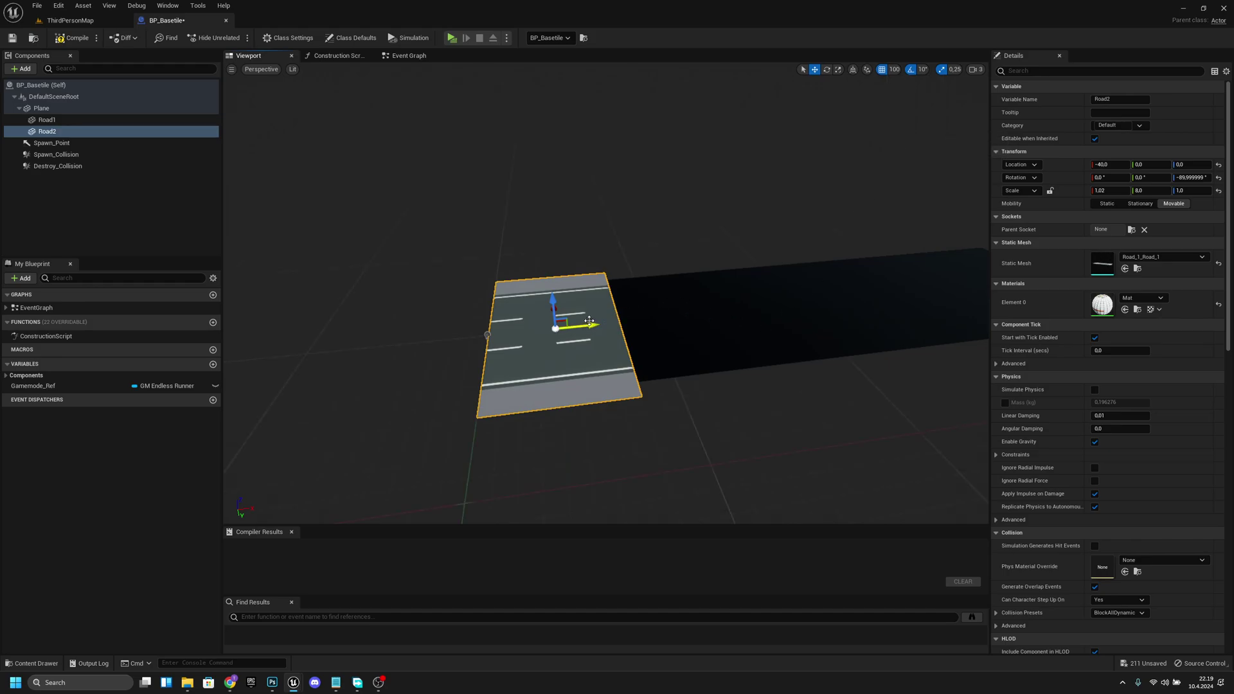
drag(588, 329, 710, 315)
key(d)
right_drag(787, 326, 816, 326)
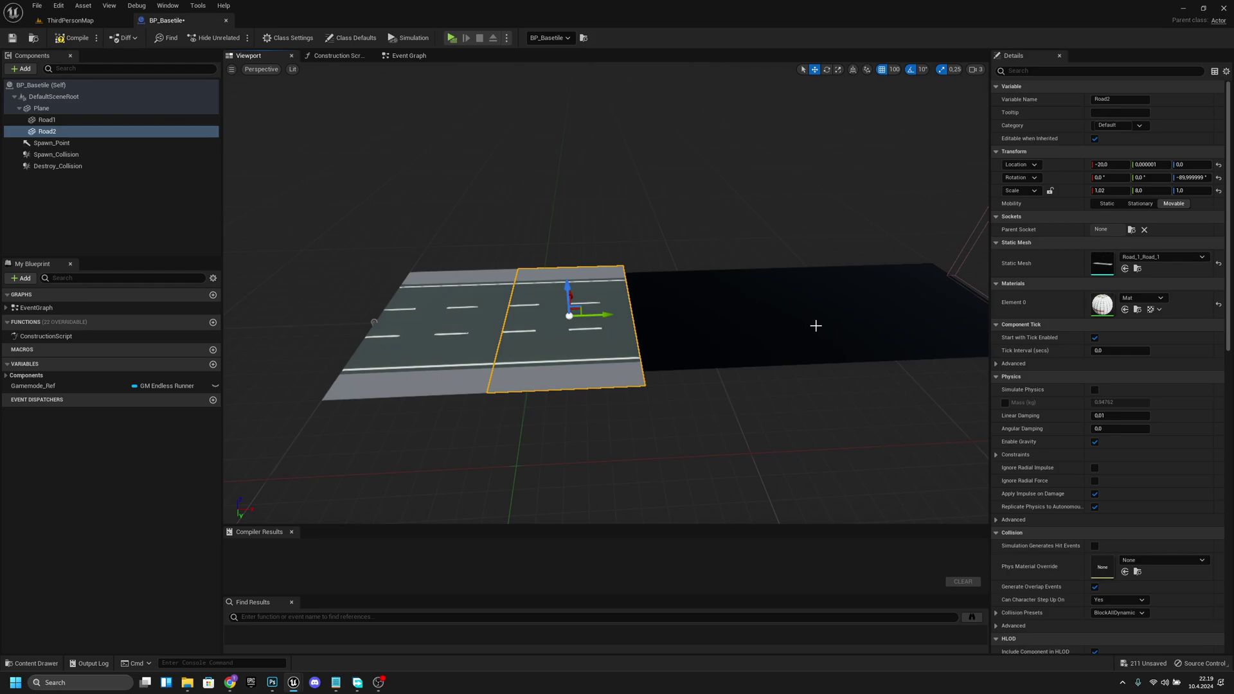
- Add two more road segment copies end to end along the Plane, at X locations 0 and 20
key(ctrl+d)
drag(602, 317, 732, 311)
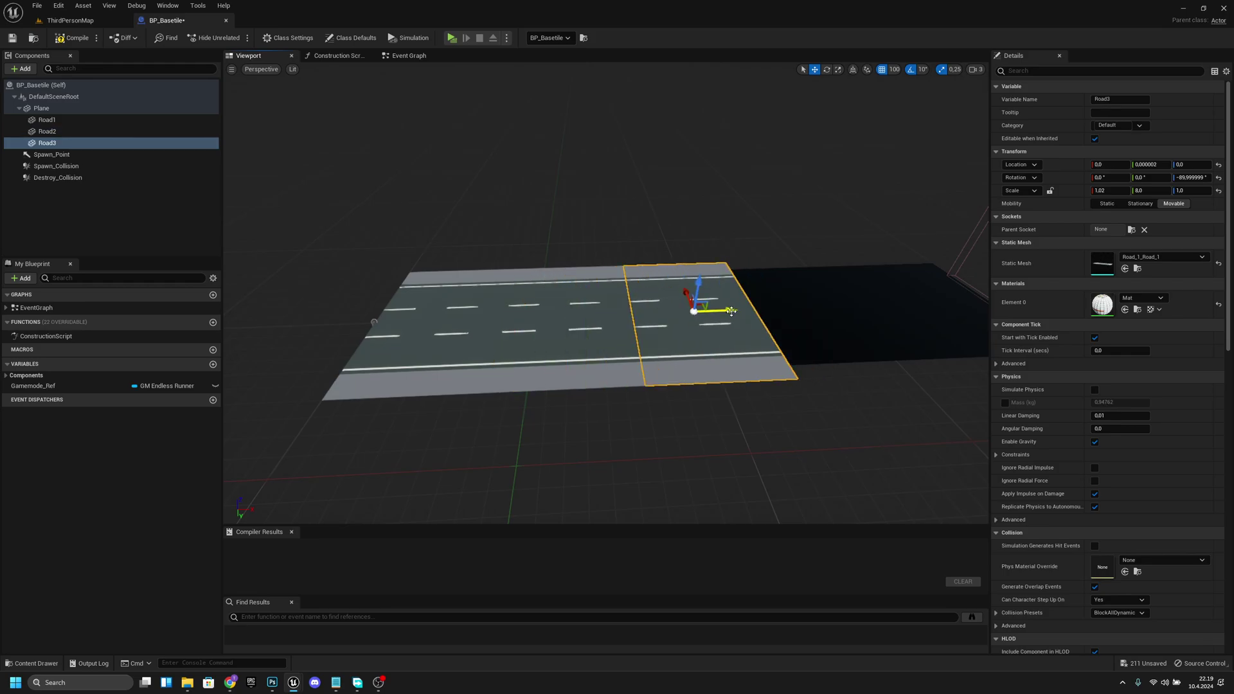
key(ctrl+d)
drag(733, 311, 862, 294)
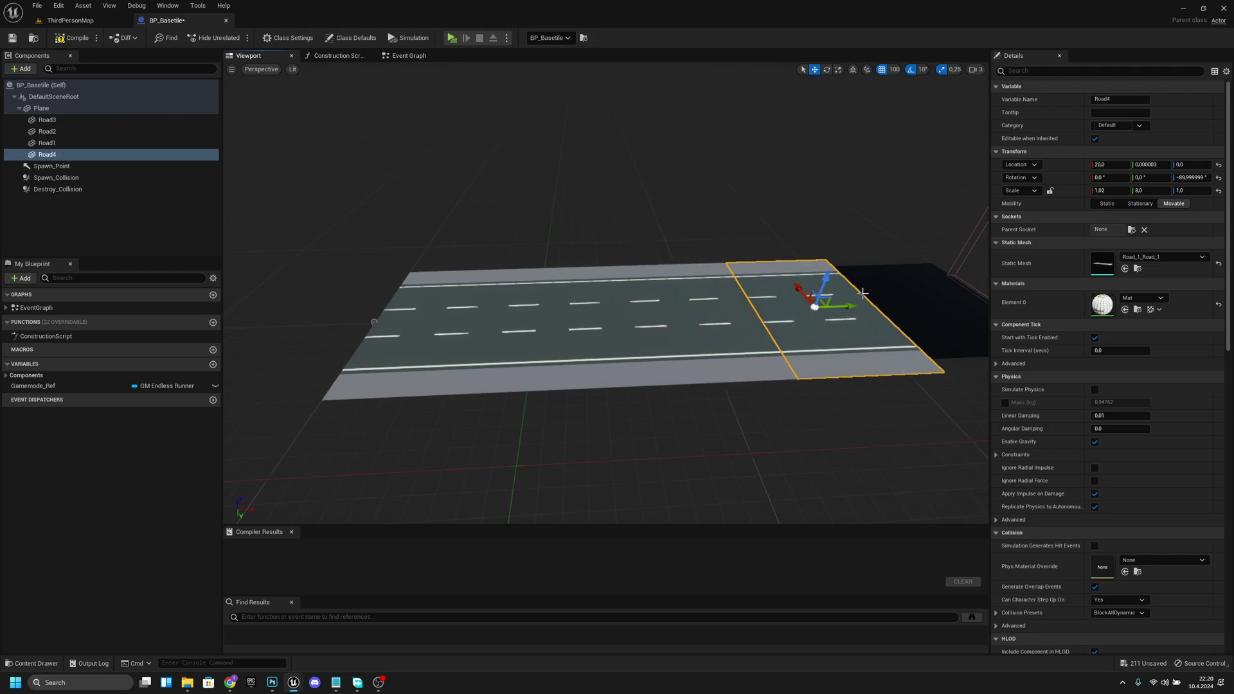
- Duplicate the road segment at the Plane's uncovered end and move the copy along the Plane to X location 40
key(ctrl+d)
right_drag(845, 312, 871, 312)
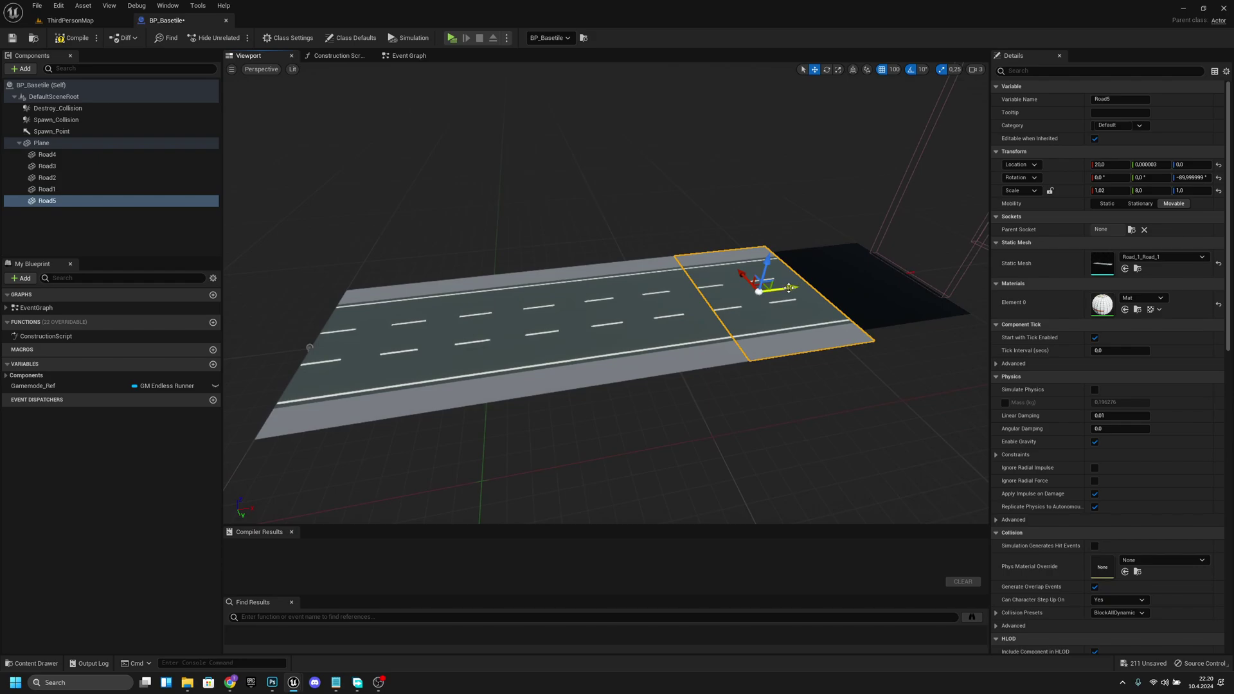
drag(790, 288, 890, 275)
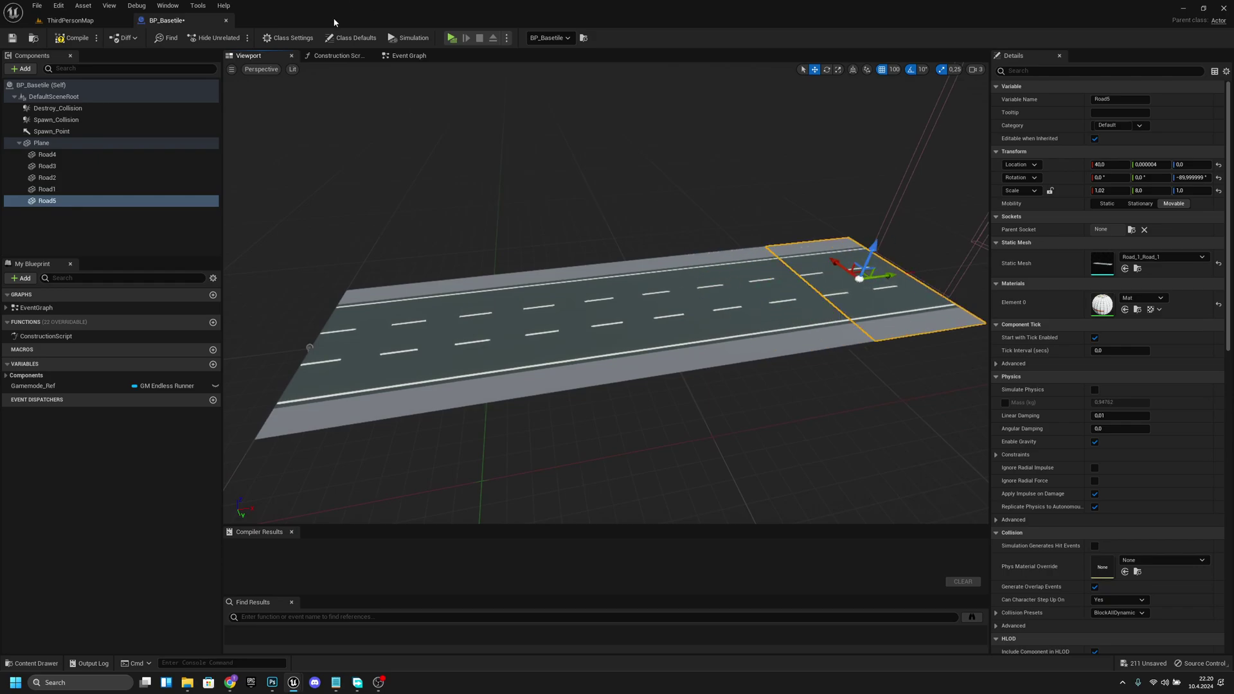
- Compile the BP_Basetile blueprint and save all modified assets
click(74, 38)
click(37, 5)
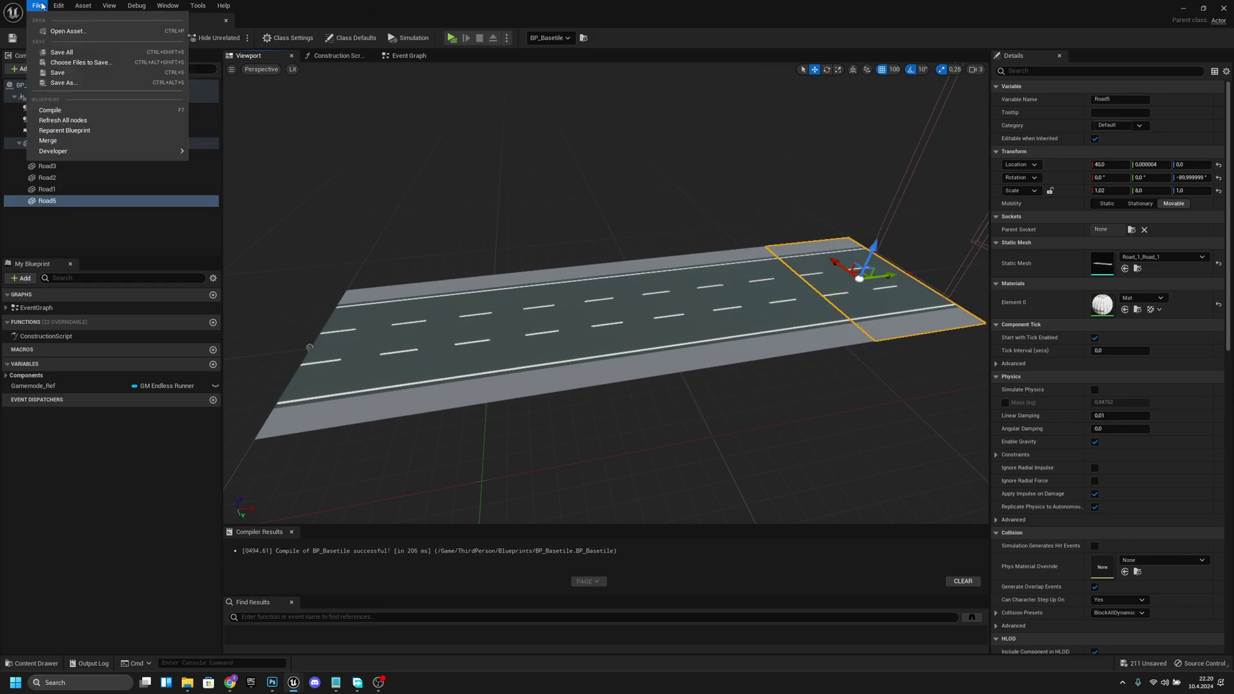
click(75, 53)
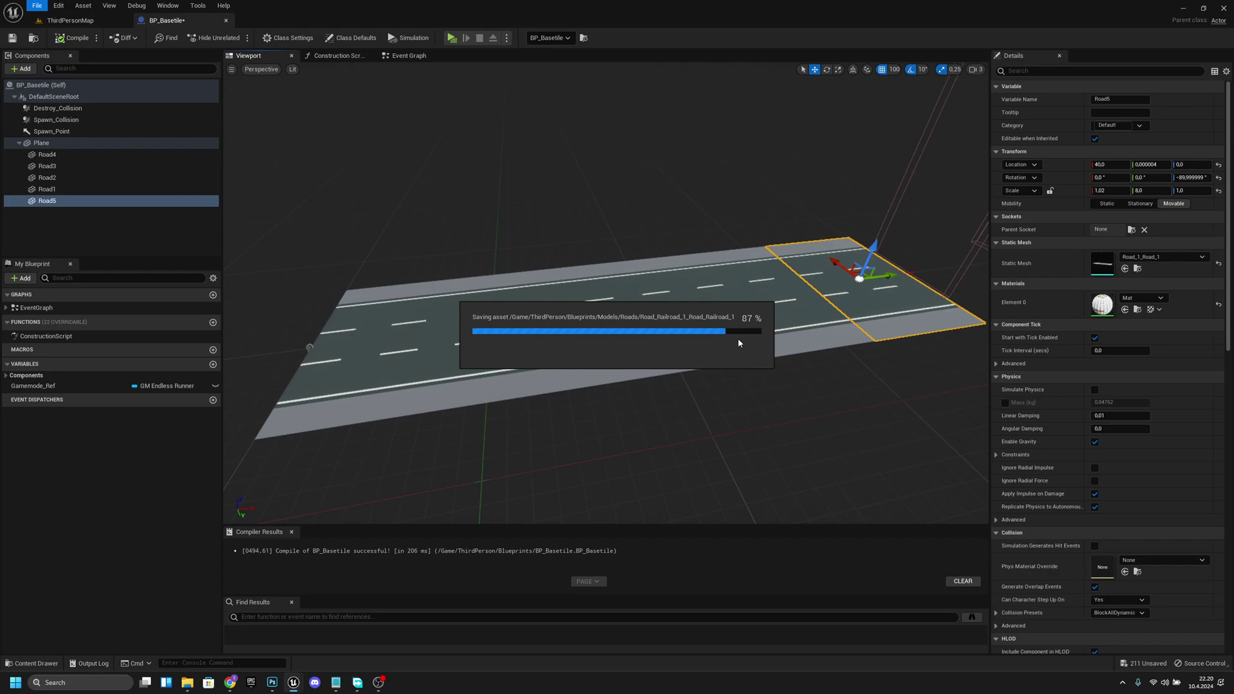
- Play-test ThirdPersonMap, switching the runner between the lanes to check the road tiles, and stop the preview
click(59, 22)
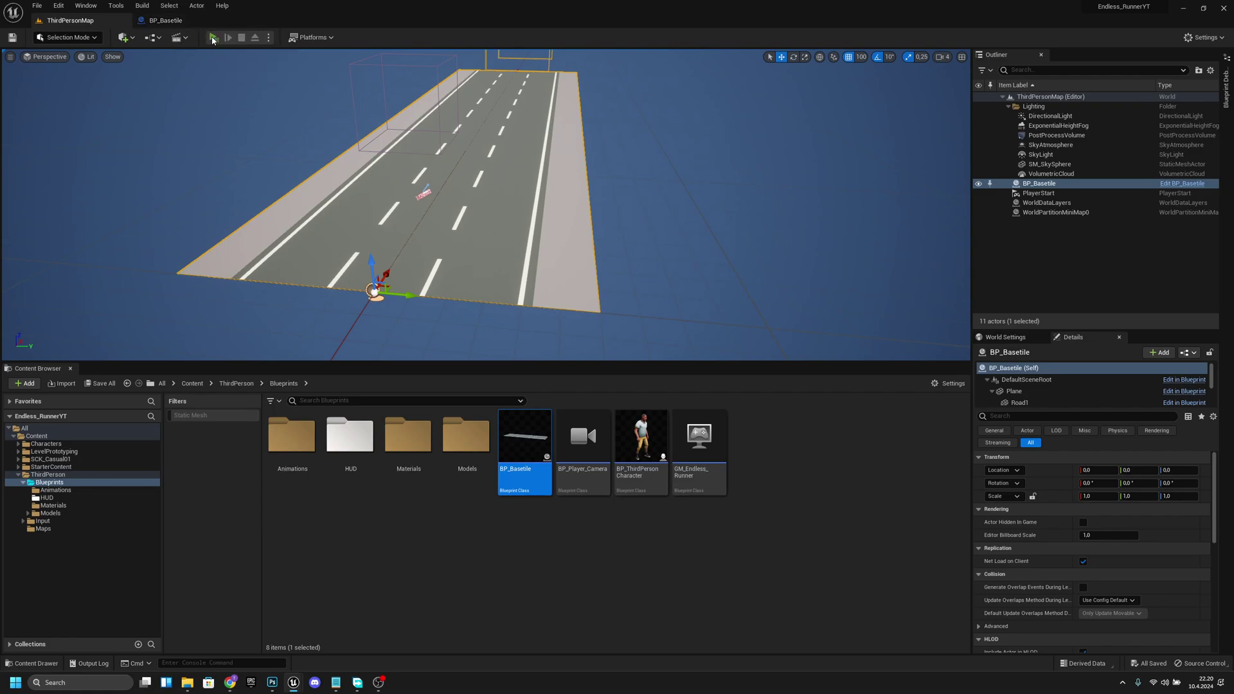
click(213, 39)
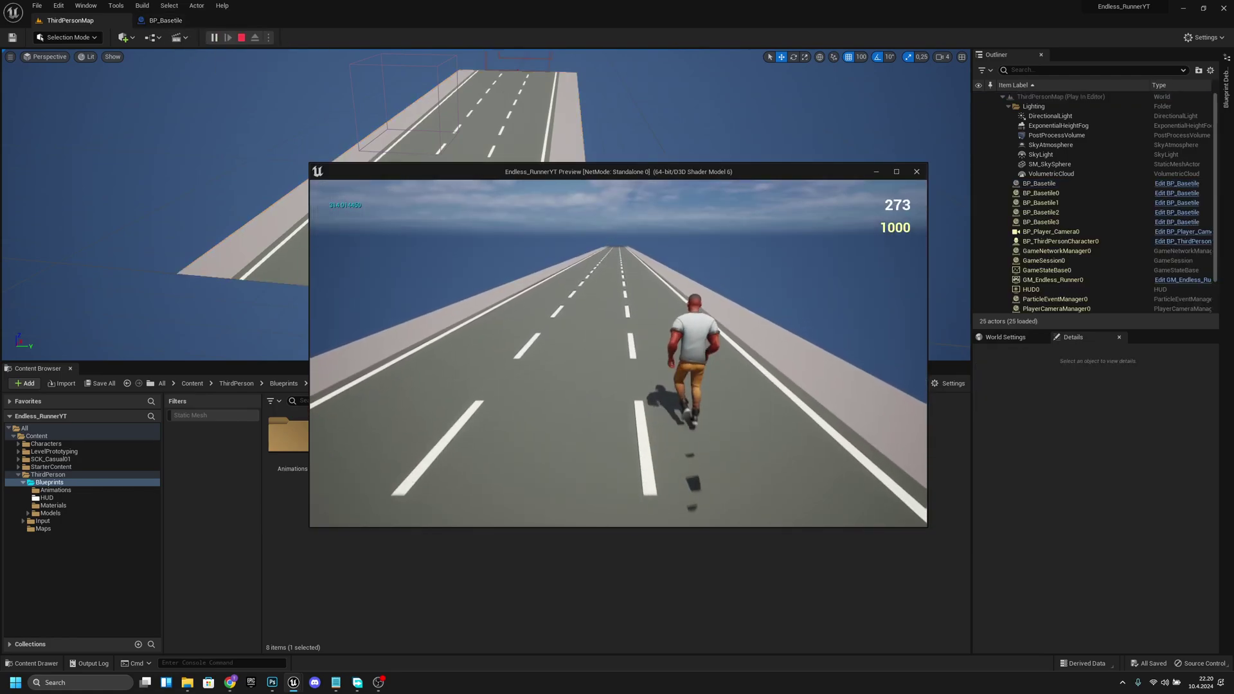
key(a)
key(a)
key(d)
key(d)
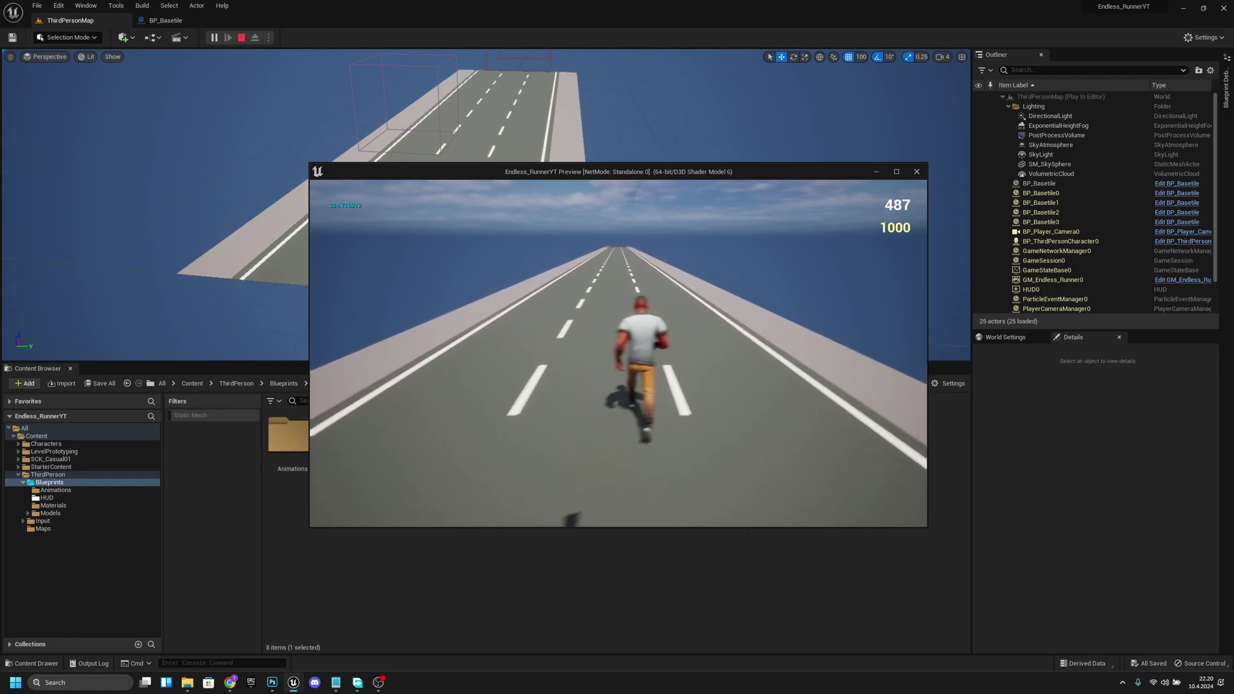
key(a)
key(d)
key(a)
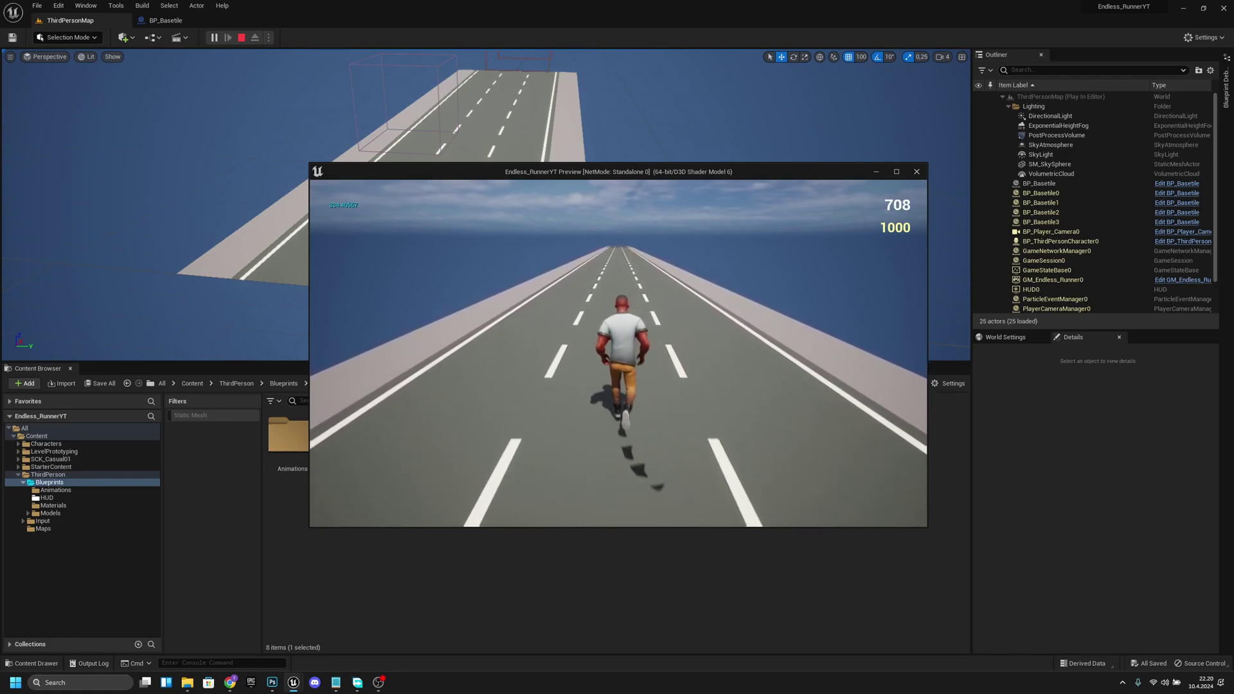
key(Escape)
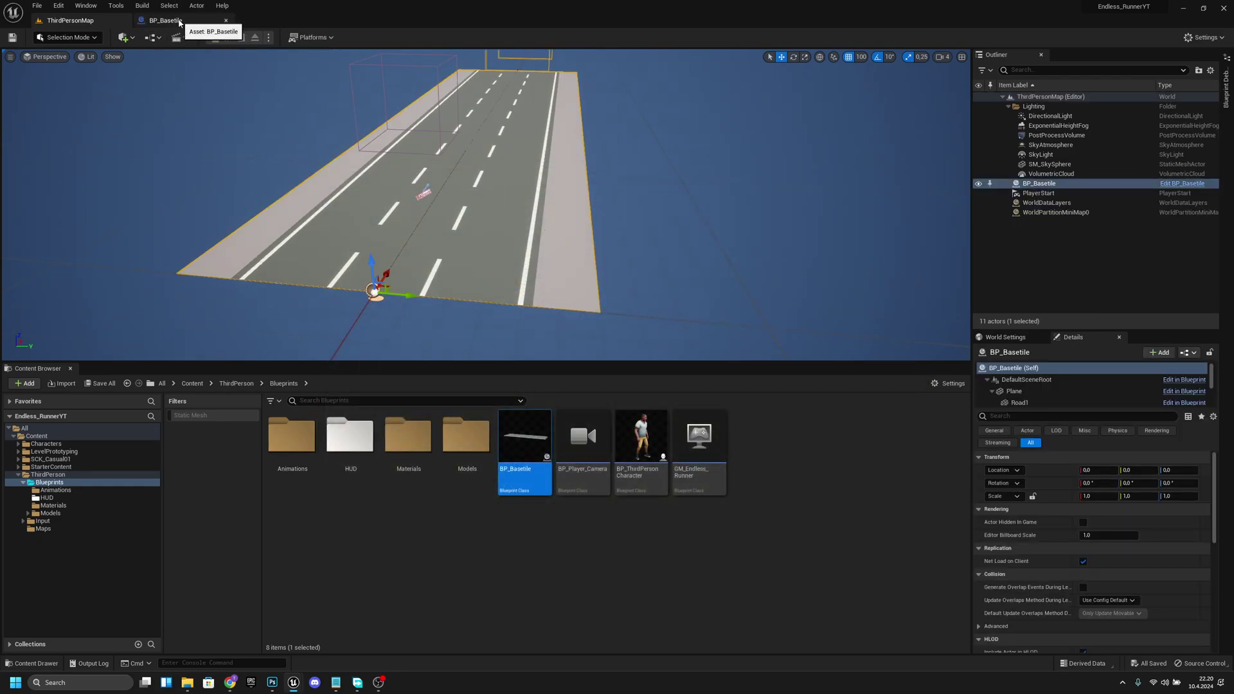
- Compare the Plane and Road4 components in the BP_Basetile blueprint
click(165, 20)
right_drag(441, 209, 508, 212)
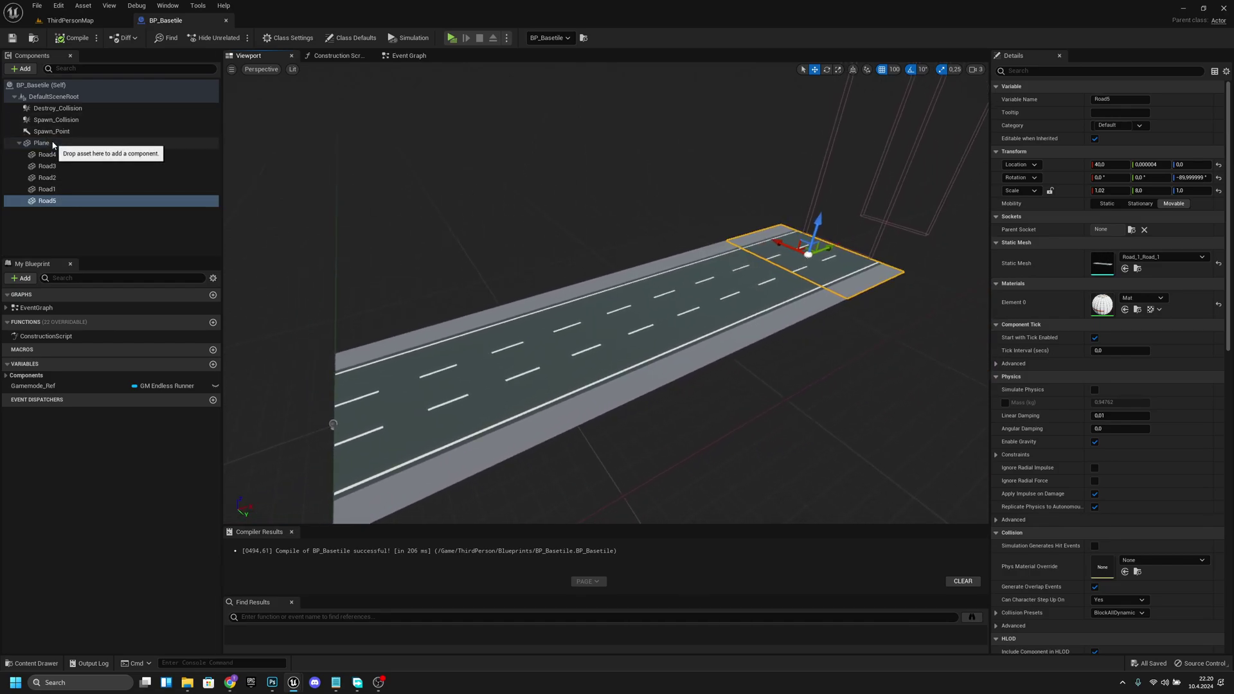
click(53, 144)
click(58, 155)
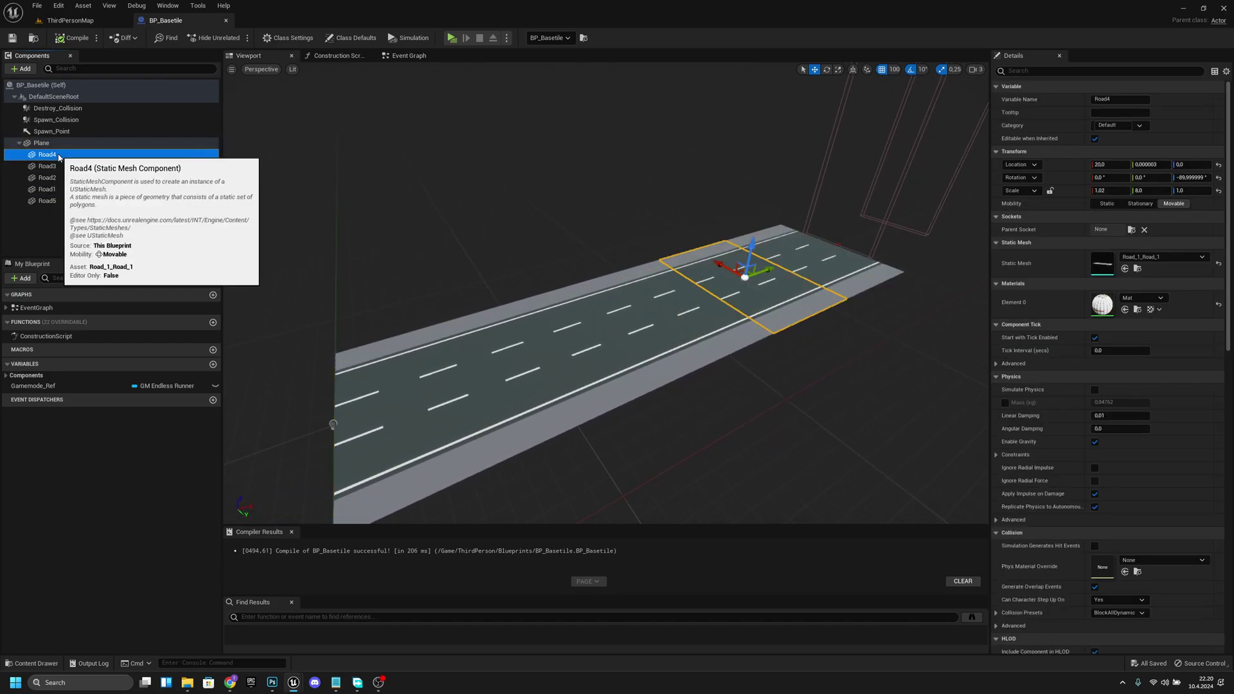
click(52, 143)
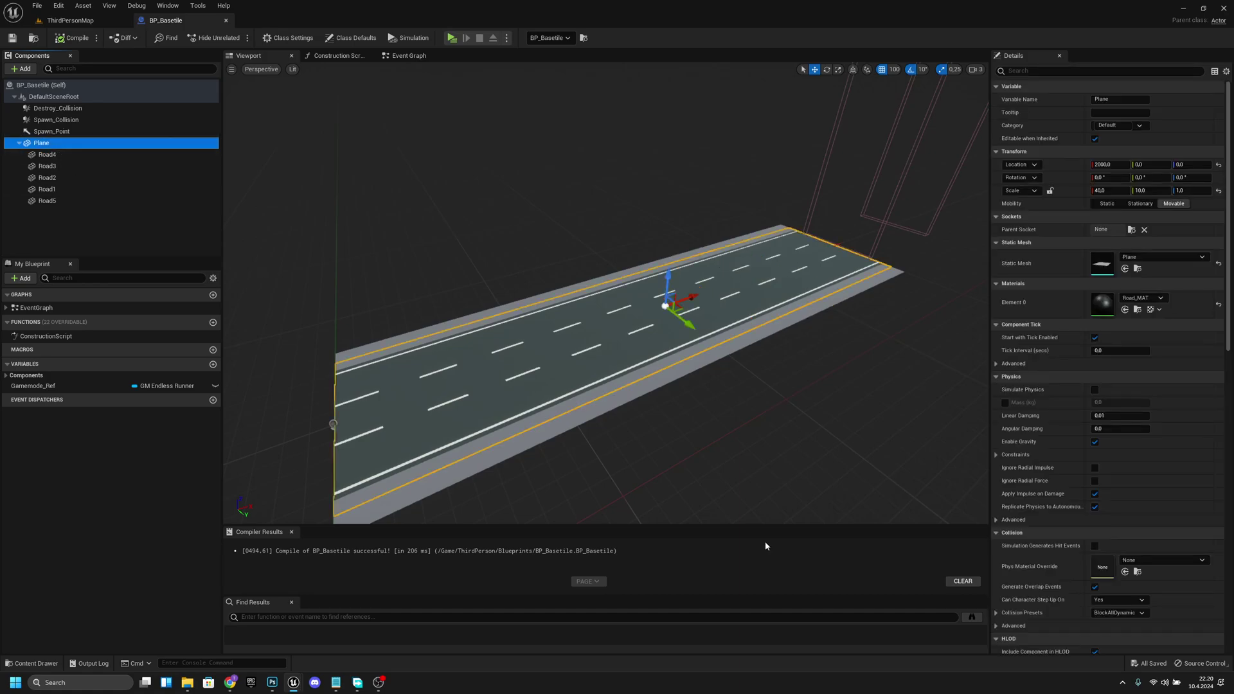
- Play-test ThirdPersonMap again to compare the runner's lane positions with the road markings, and stop the preview
click(70, 20)
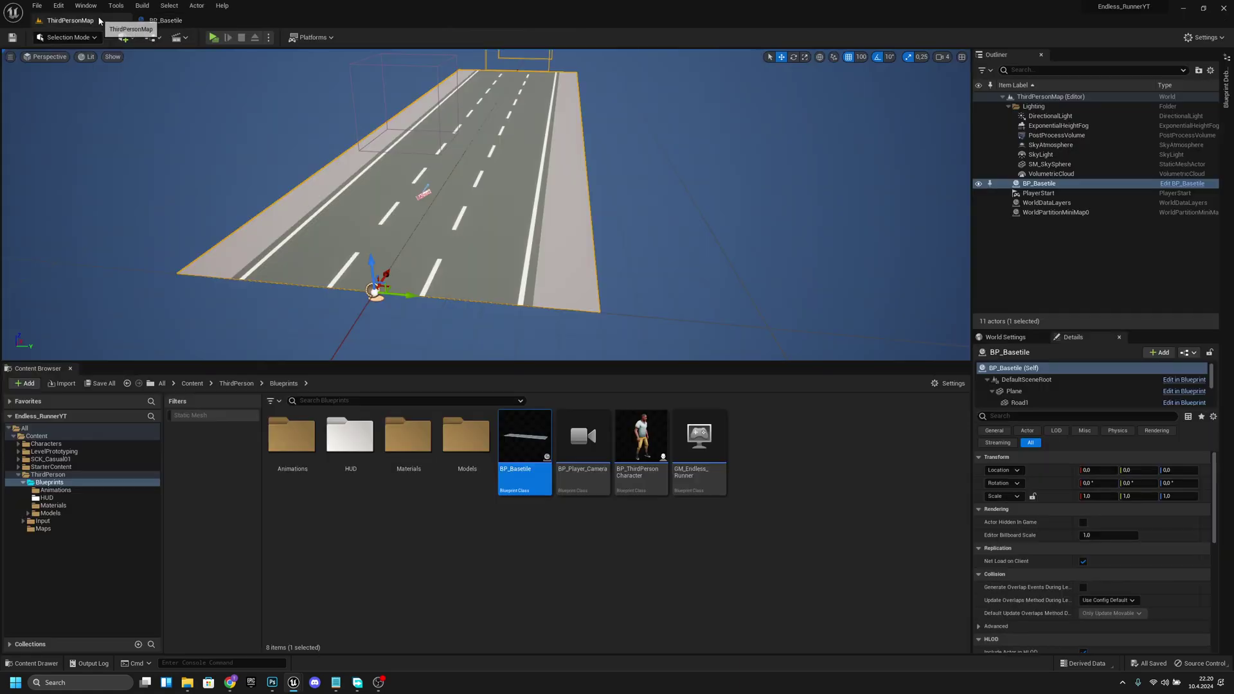
click(213, 37)
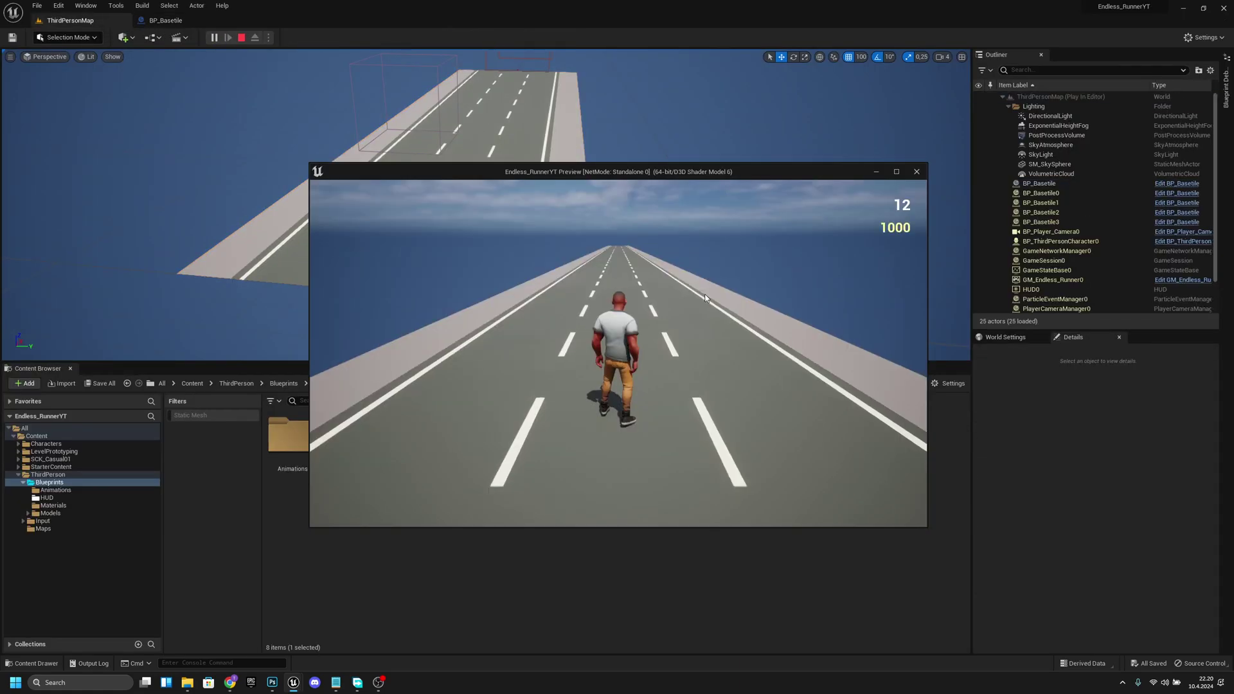
key(a)
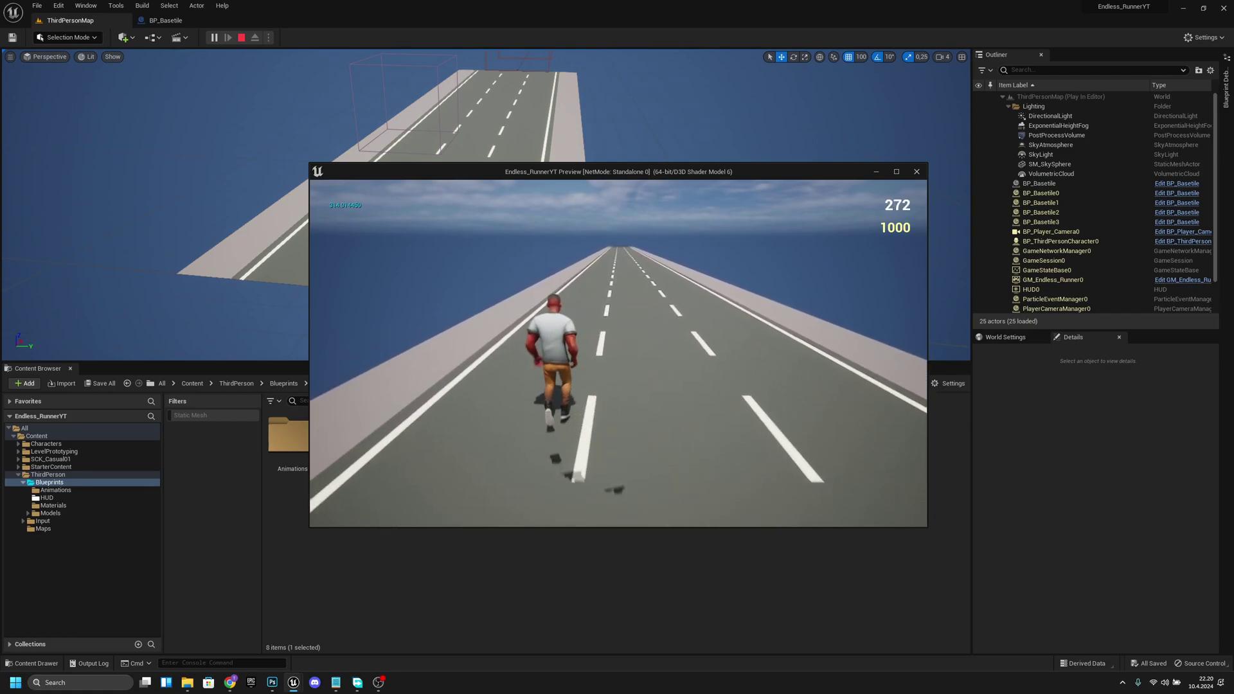
key(d)
key(d)
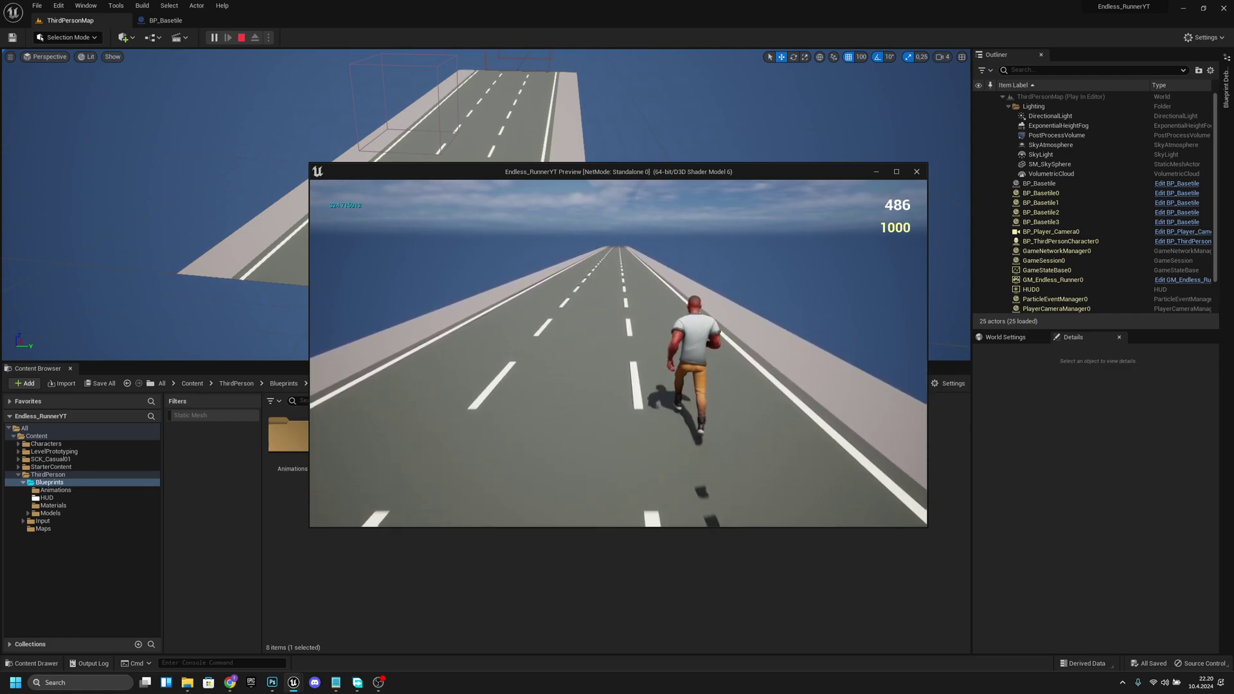
key(a)
key(a)
key(d)
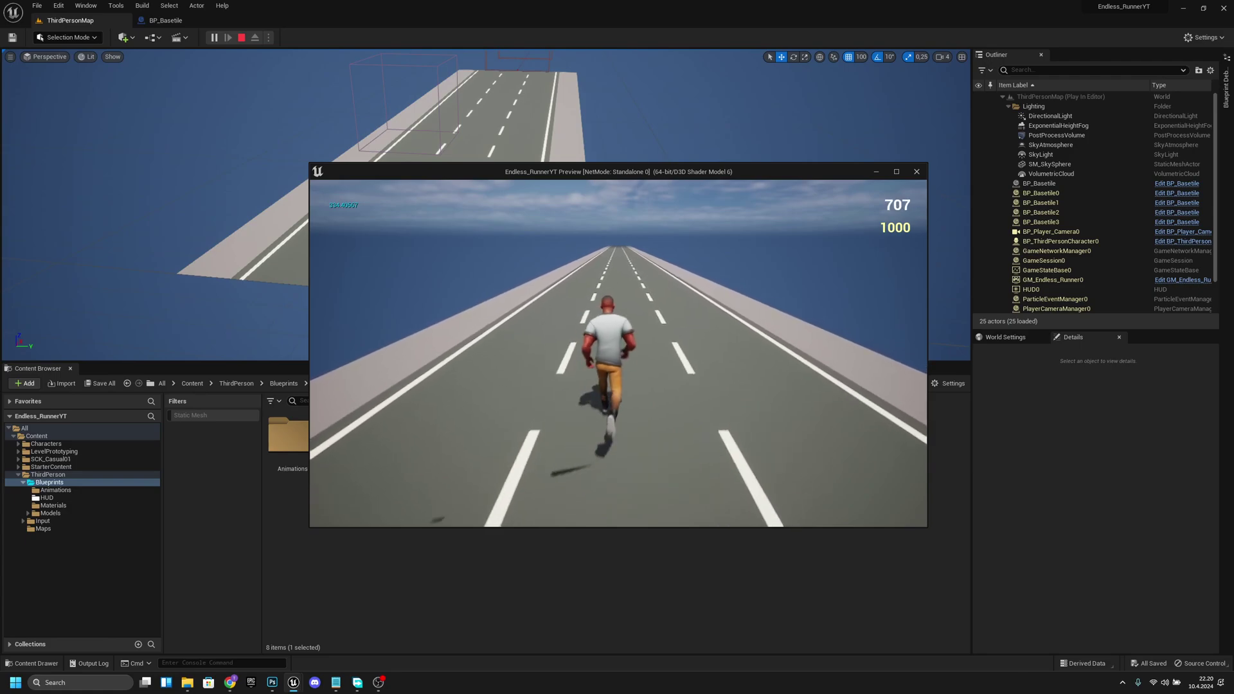
key(Escape)
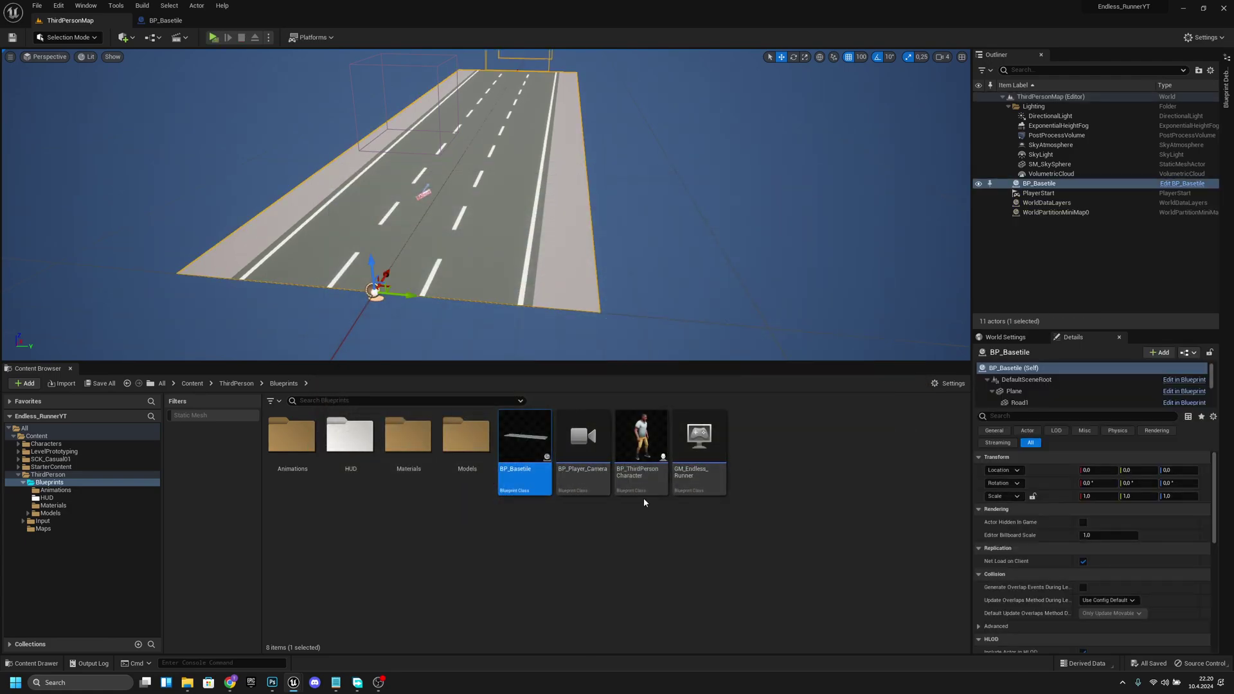
- Open the BP_ThirdPersonCharacter blueprint and bring up the Select node in its Set Lane Location function
click(647, 443)
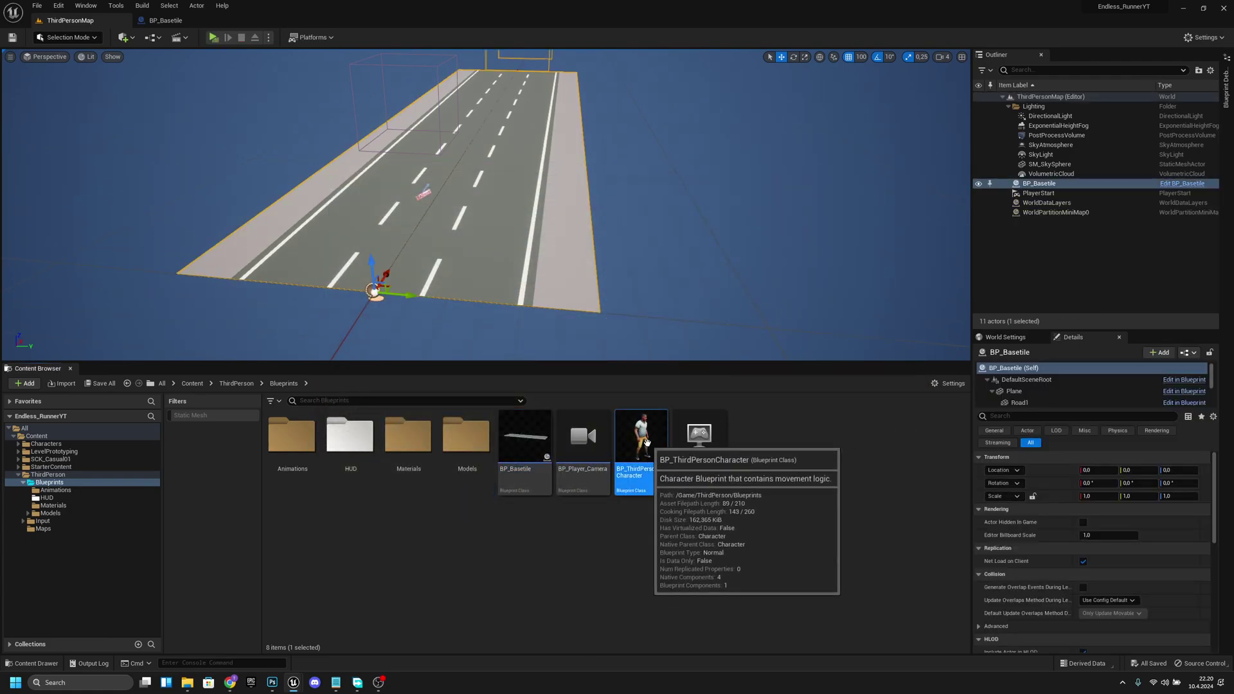
double_click(647, 442)
scroll(671, 275, down, 4)
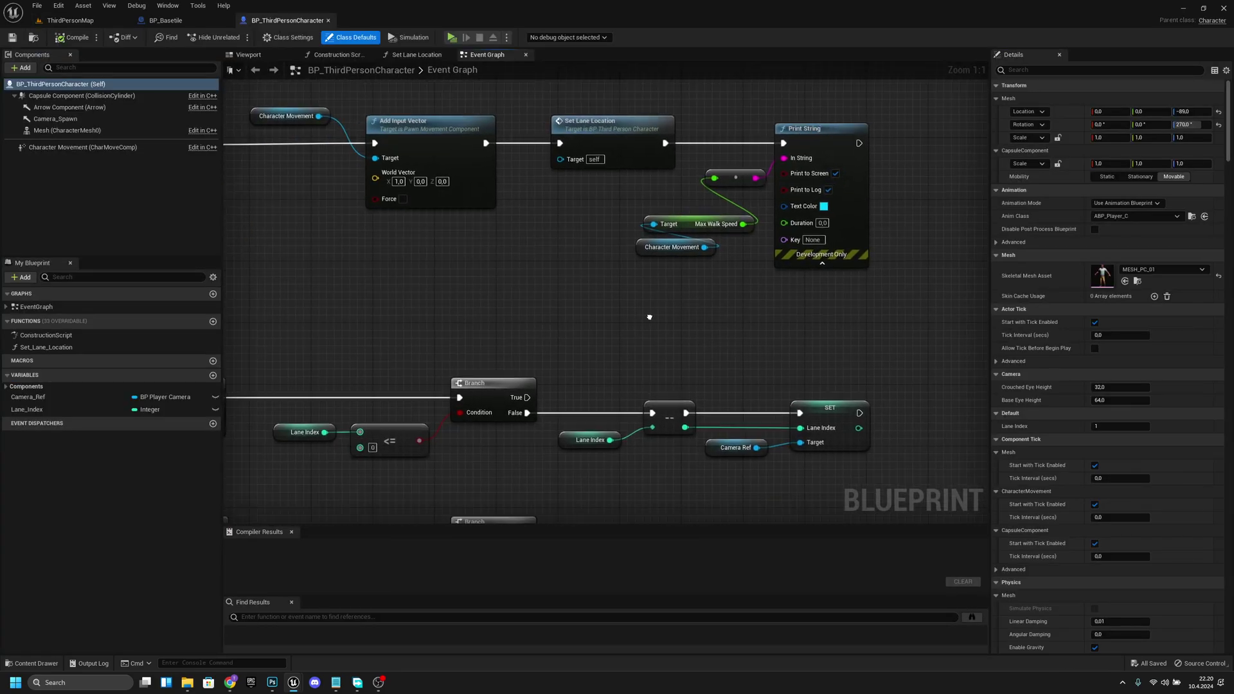
right_drag(630, 256, 502, 207)
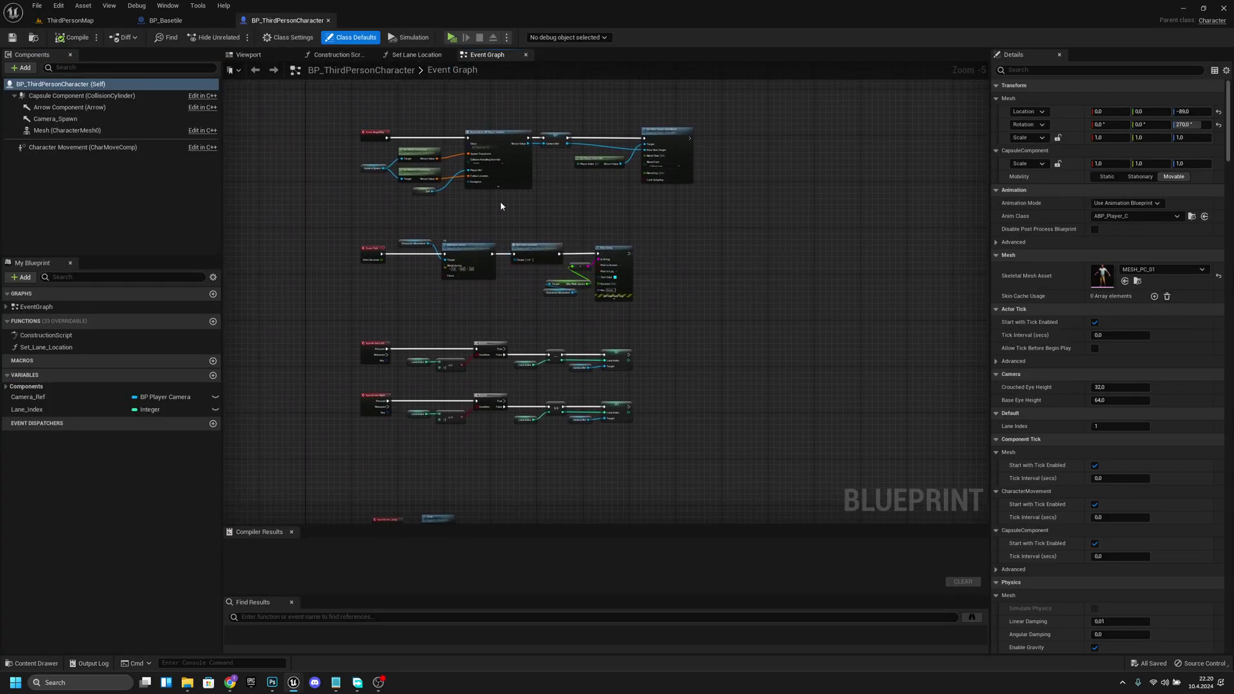
click(409, 57)
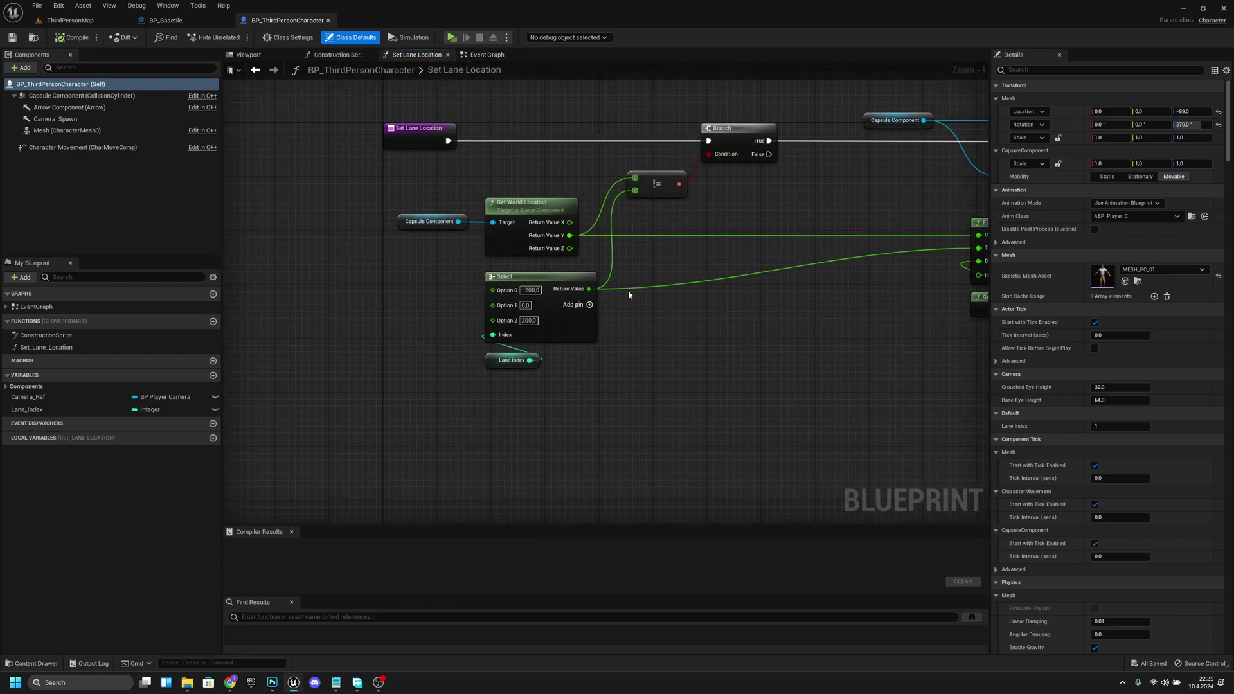
scroll(534, 272, up, 1)
right_drag(584, 343, 570, 255)
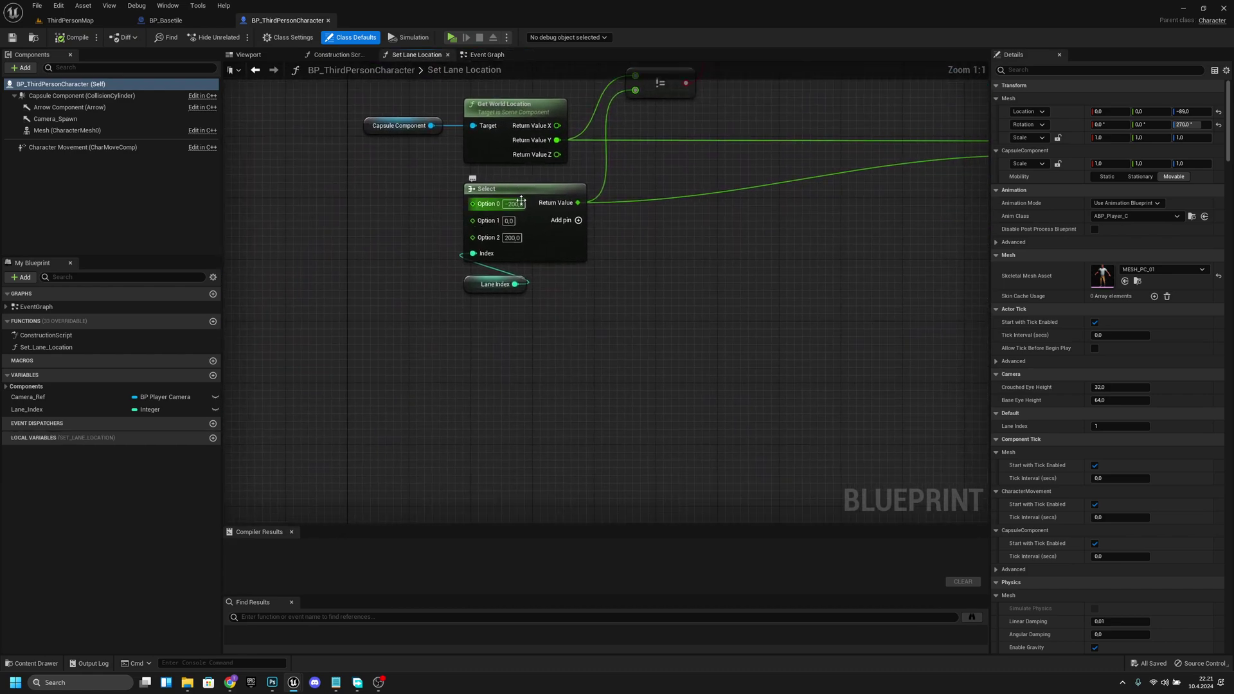
- Set the Select node's Option 0 to -265 and Option 2 to 265, and compile the character blueprint
click(514, 204)
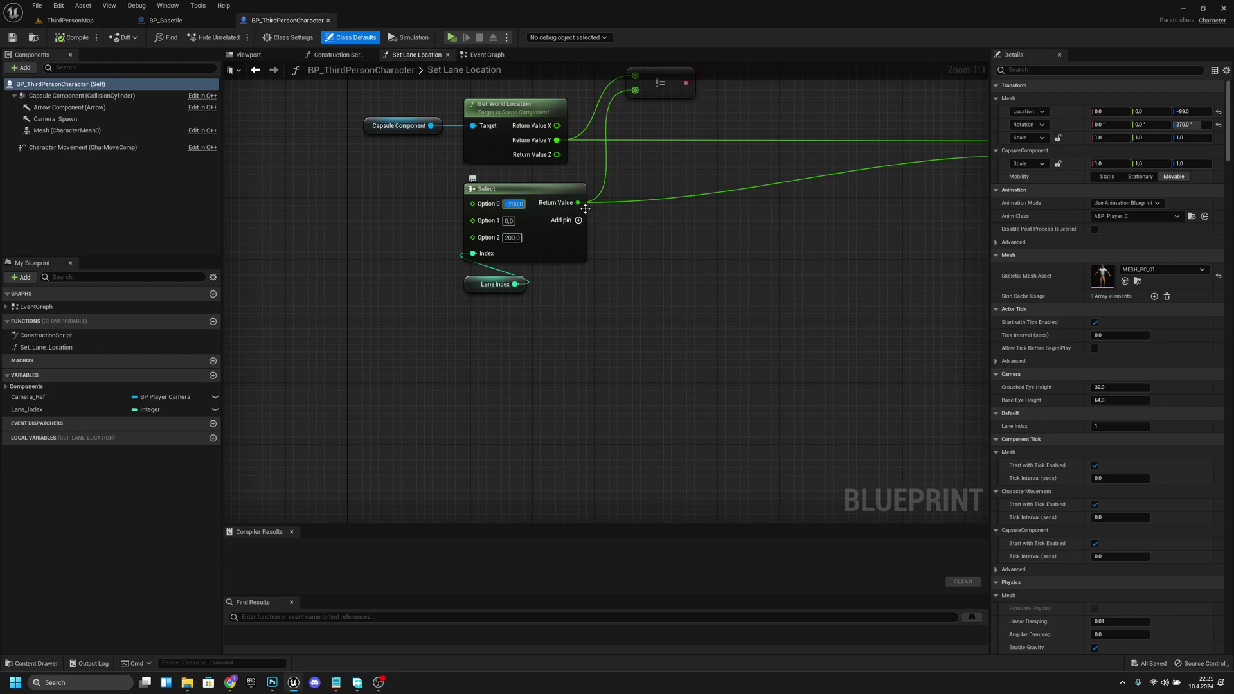
text(-265)
key(Return)
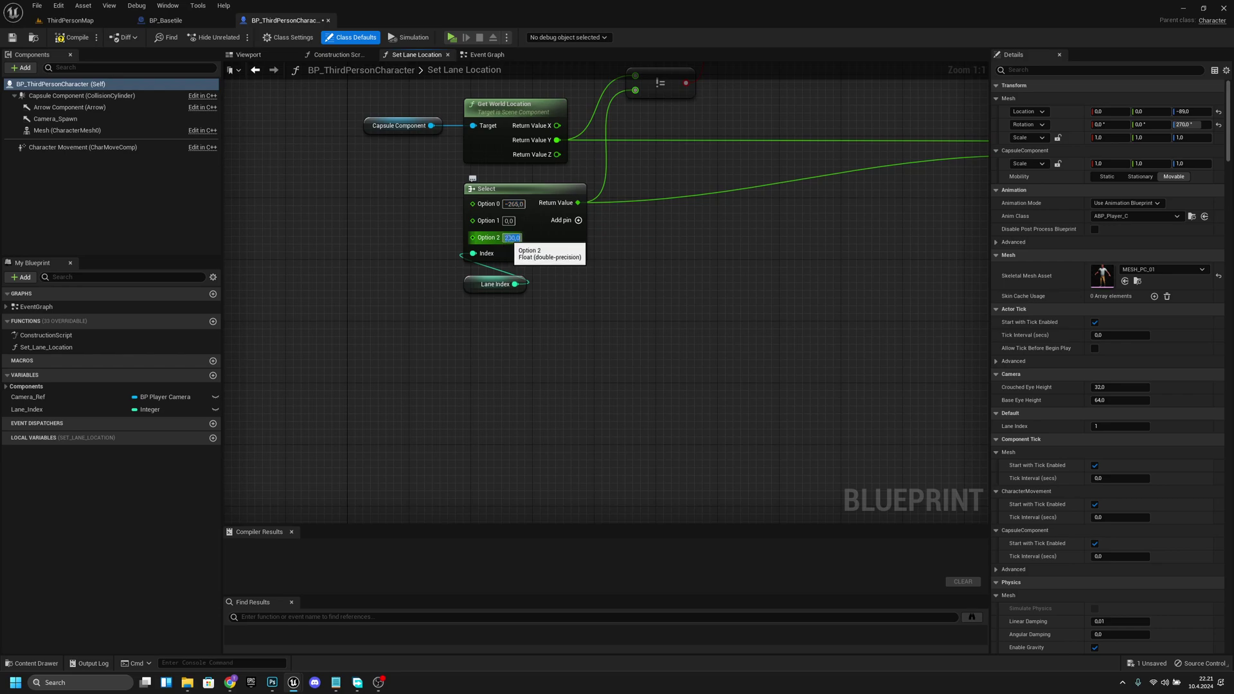
click(511, 238)
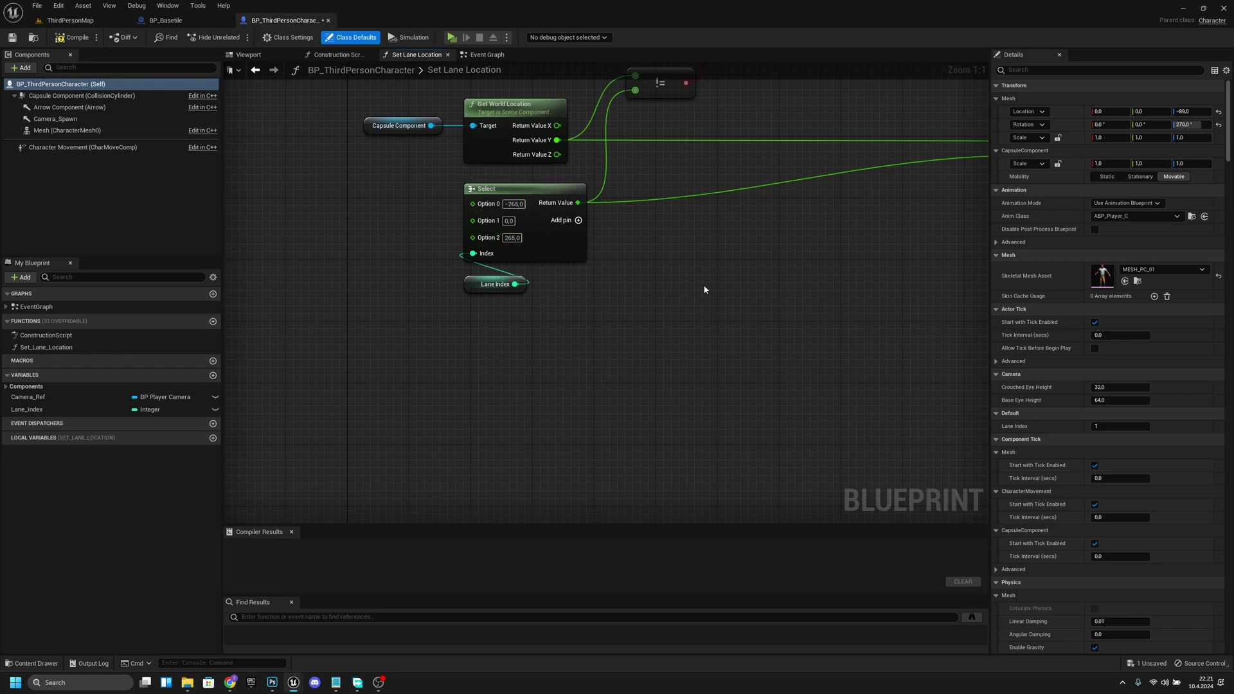
click(72, 37)
- Play-test the wider lane offsets in ThirdPersonMap by moving the runner to both outer lanes, and stop the preview
click(70, 20)
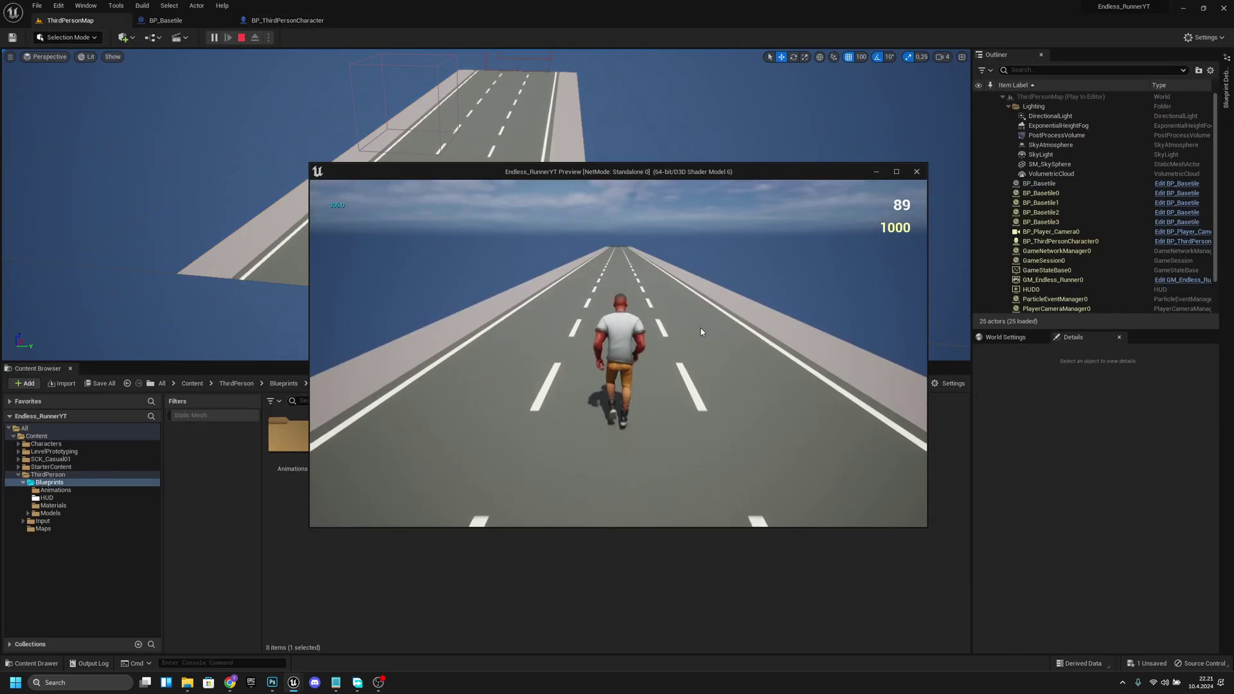
key(a)
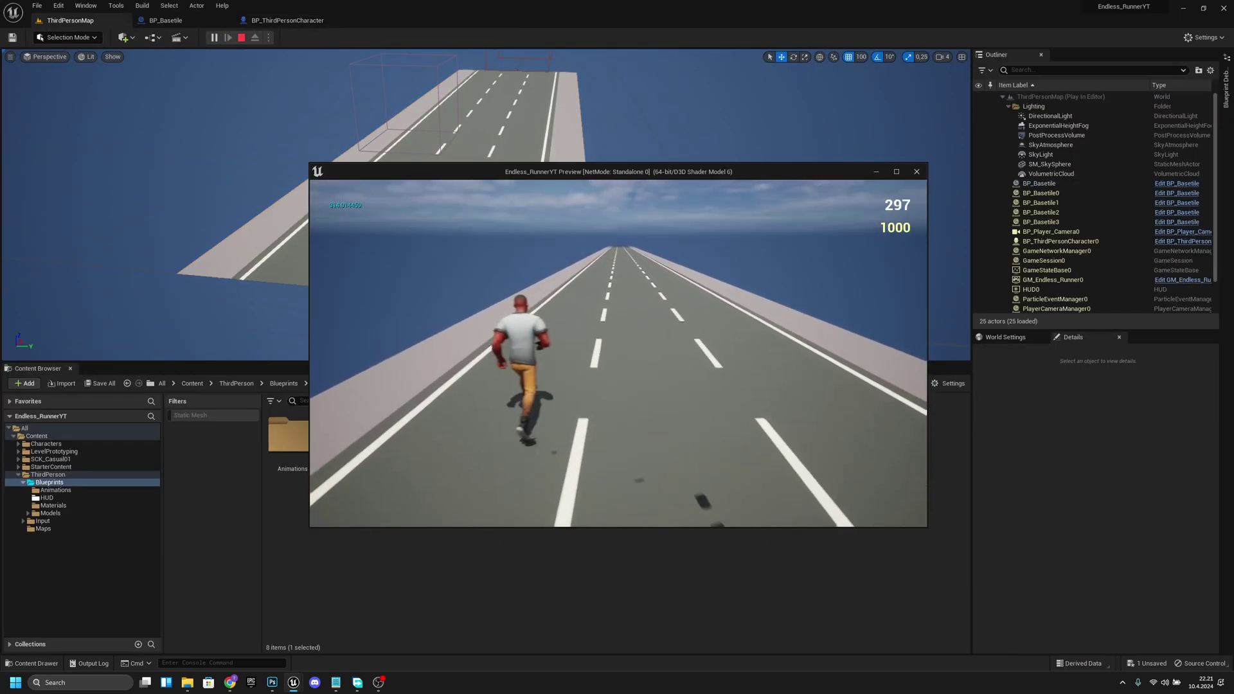
key(d)
key(d)
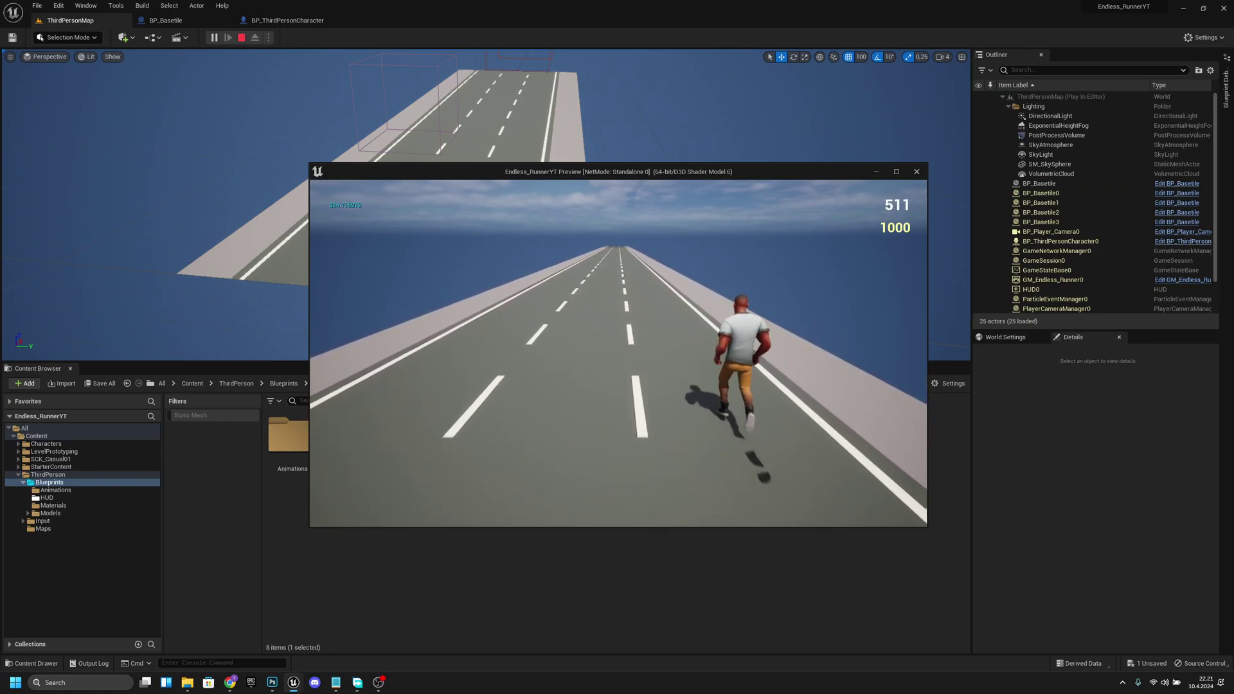
key(a)
key(a)
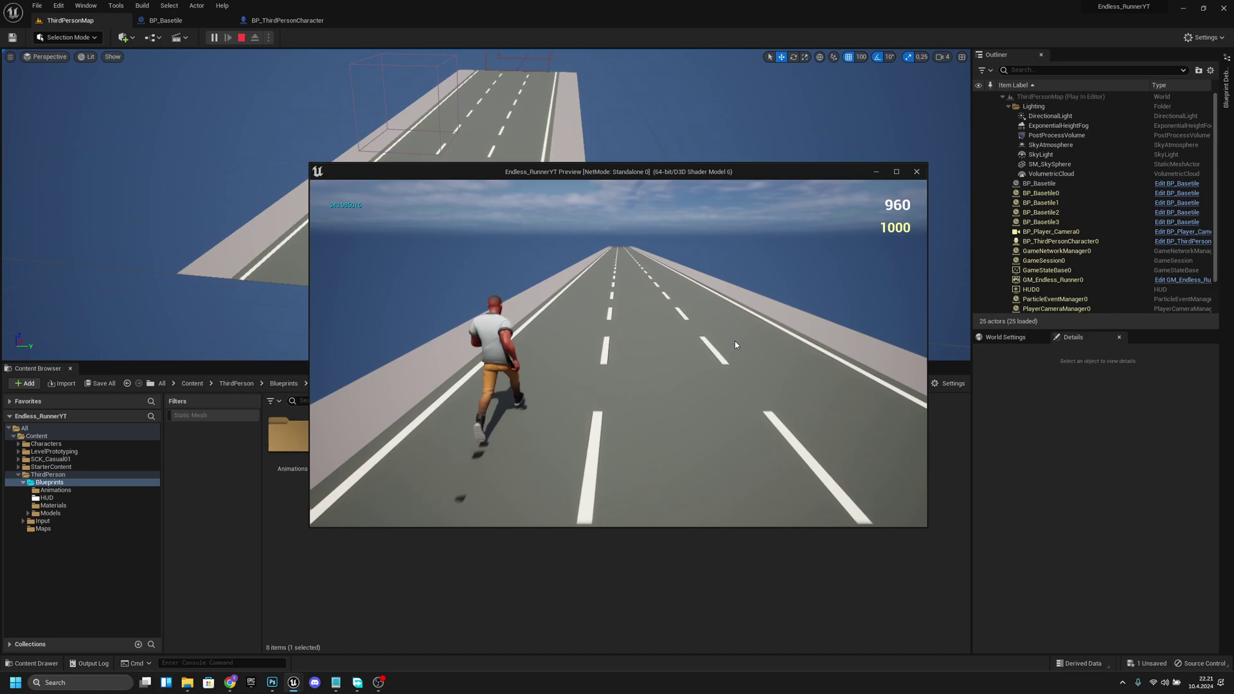
key(Escape)
- In Set Lane Location, set the Select node's Option 0 to -260 and Option 2 to 260, and compile and save BP_ThirdPersonCharacter
click(287, 20)
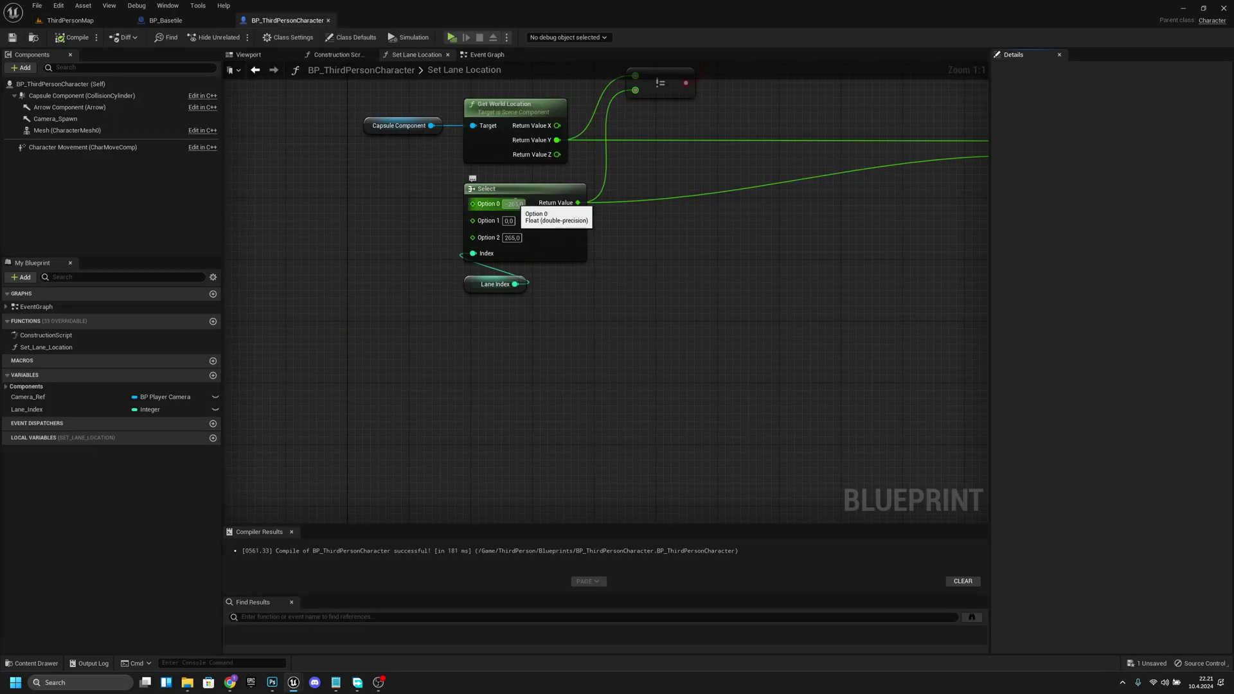
click(514, 204)
text(-260)
key(Return)
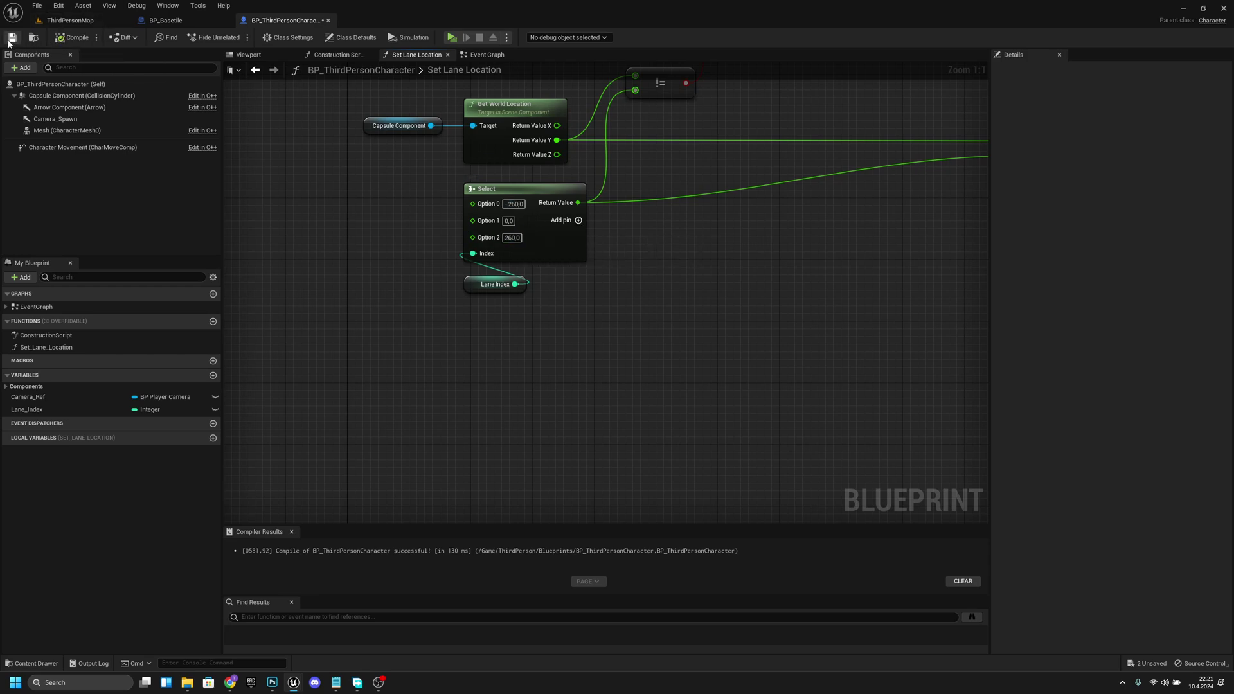
- Play-test the 260-unit lane offsets in ThirdPersonMap by switching the runner across all three lanes, and stop the preview
click(70, 20)
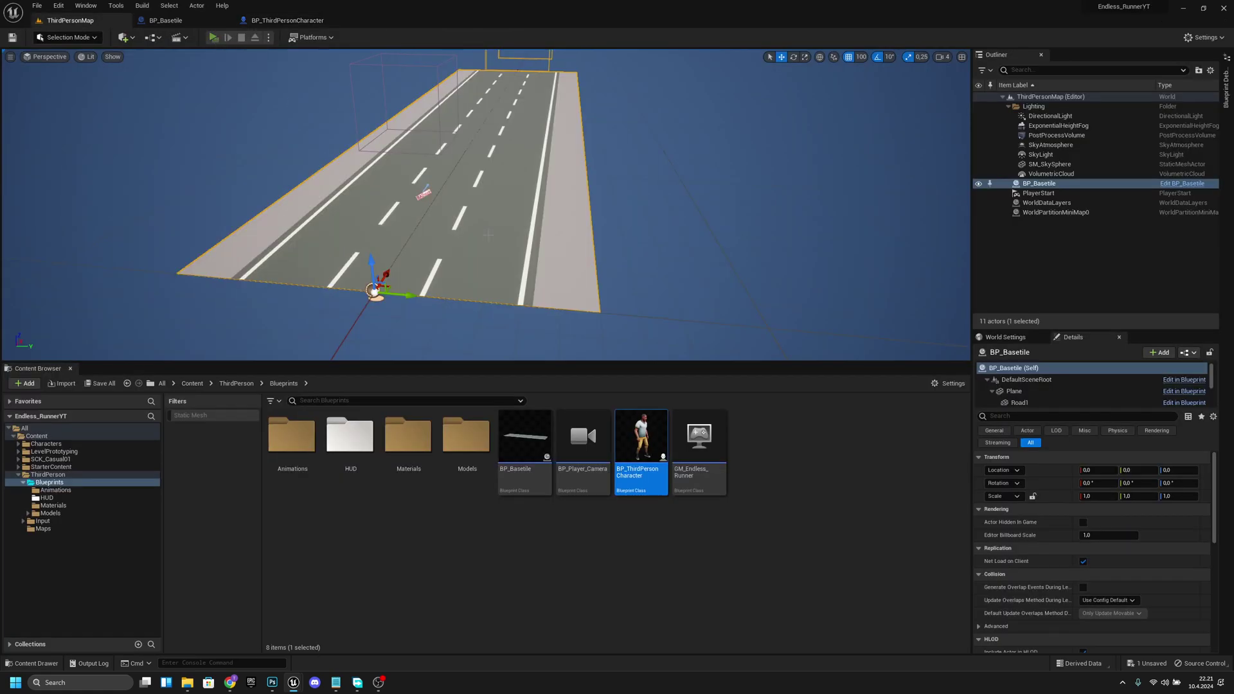
key(alt+p)
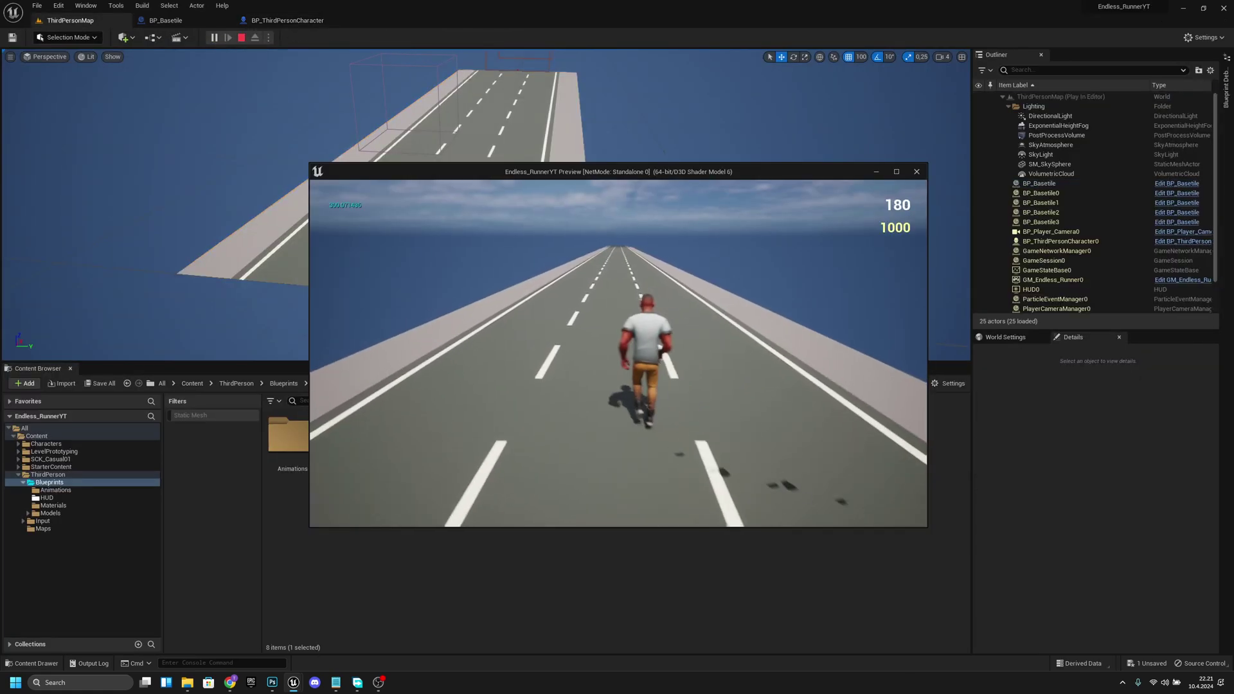
key(a)
key(space)
key(d)
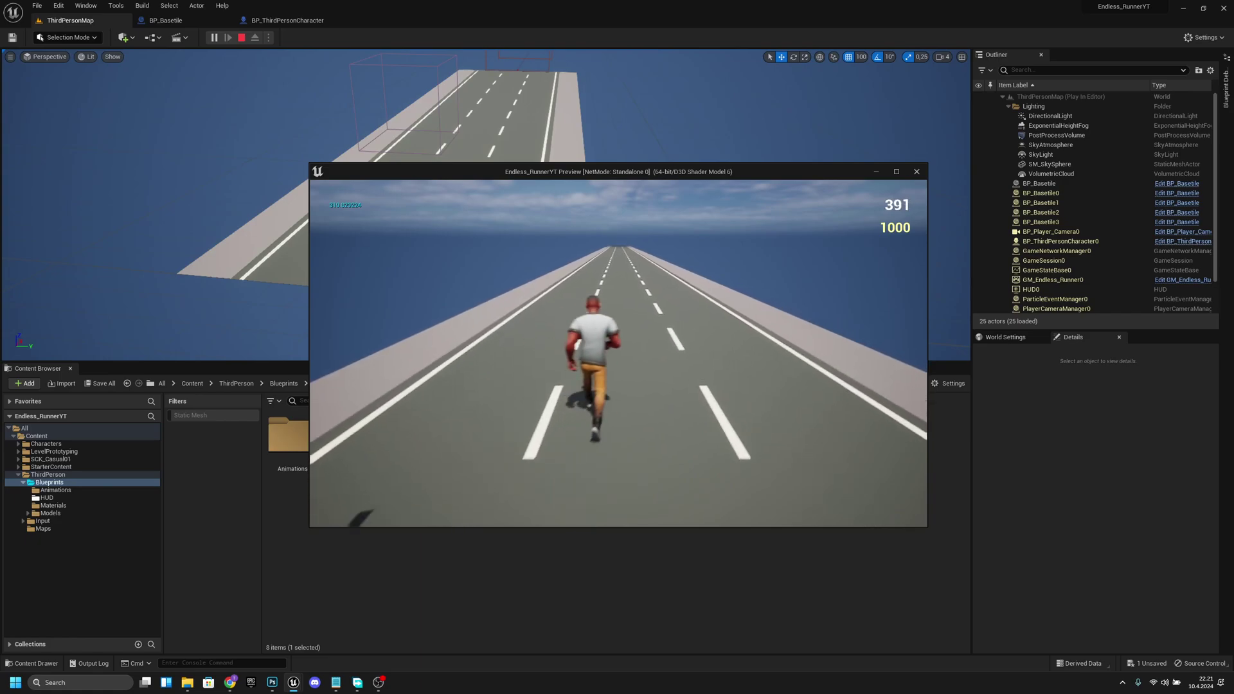
key(d)
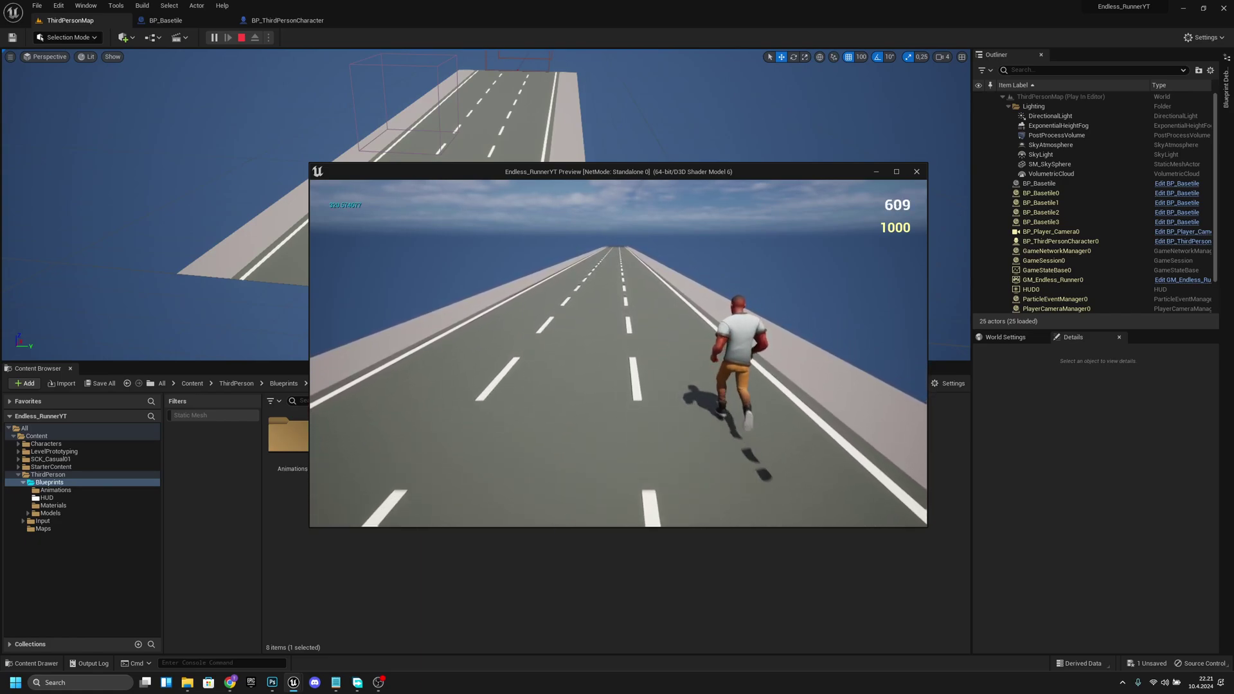
key(a)
key(a)
key(d)
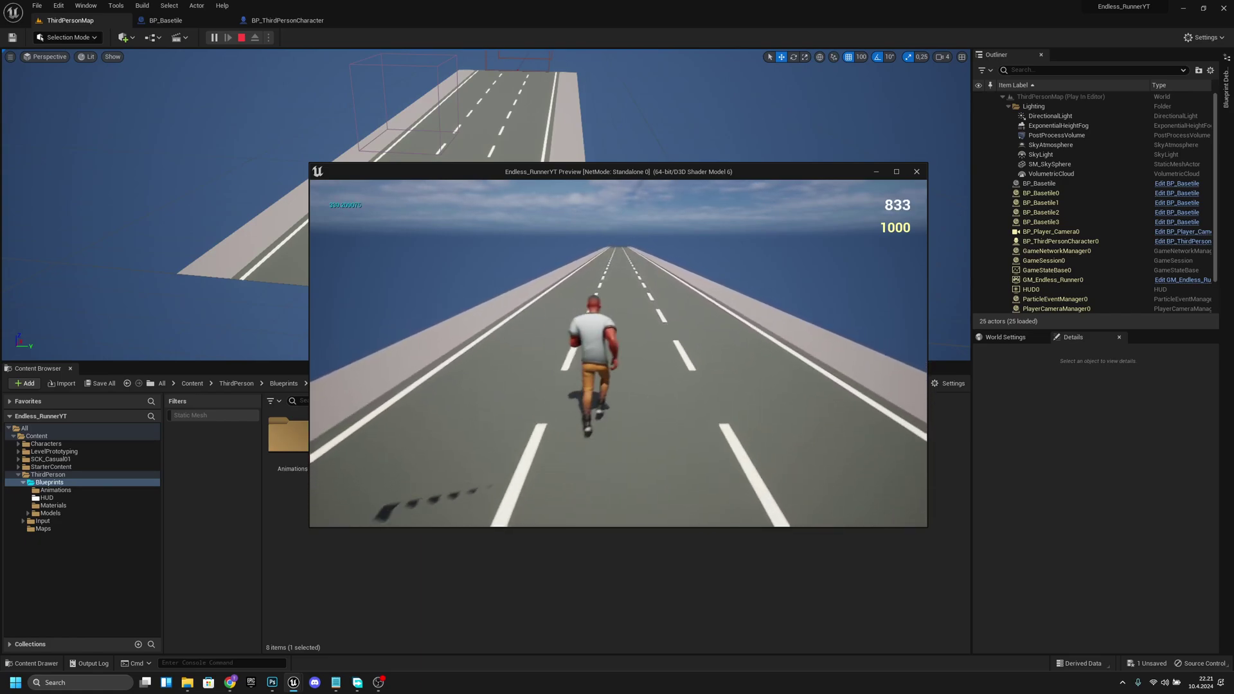
key(d)
key(a)
key(Escape)
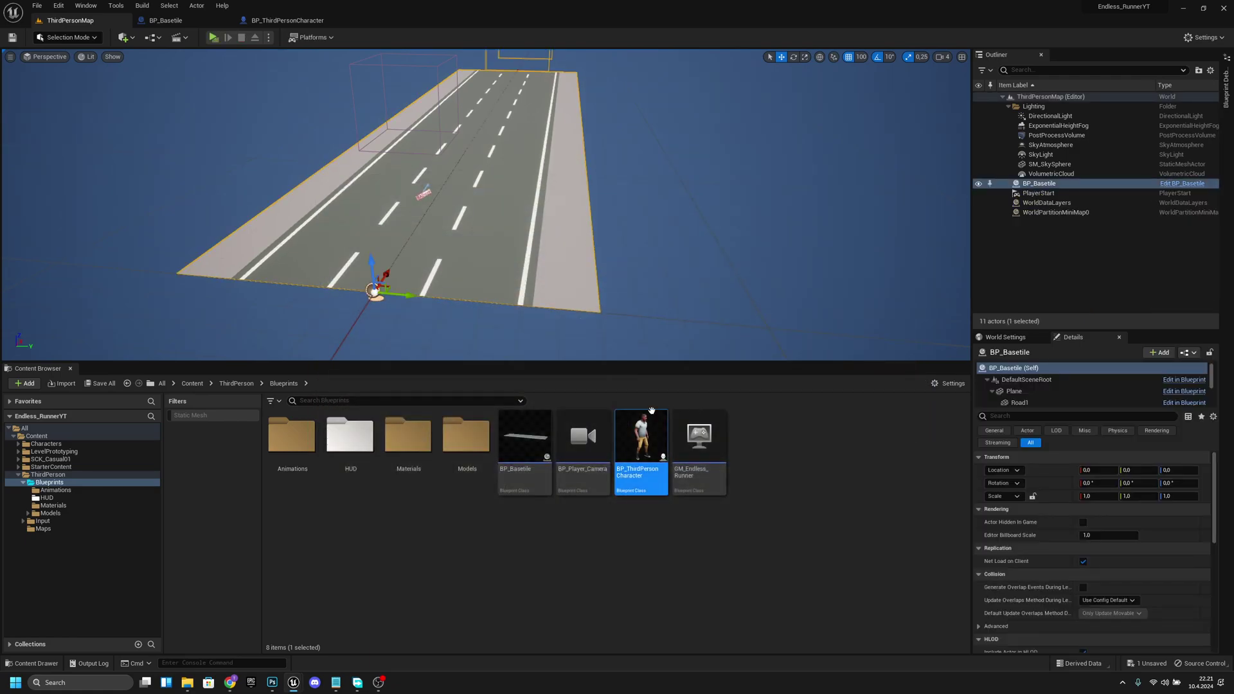
right_drag(642, 276, 621, 216)
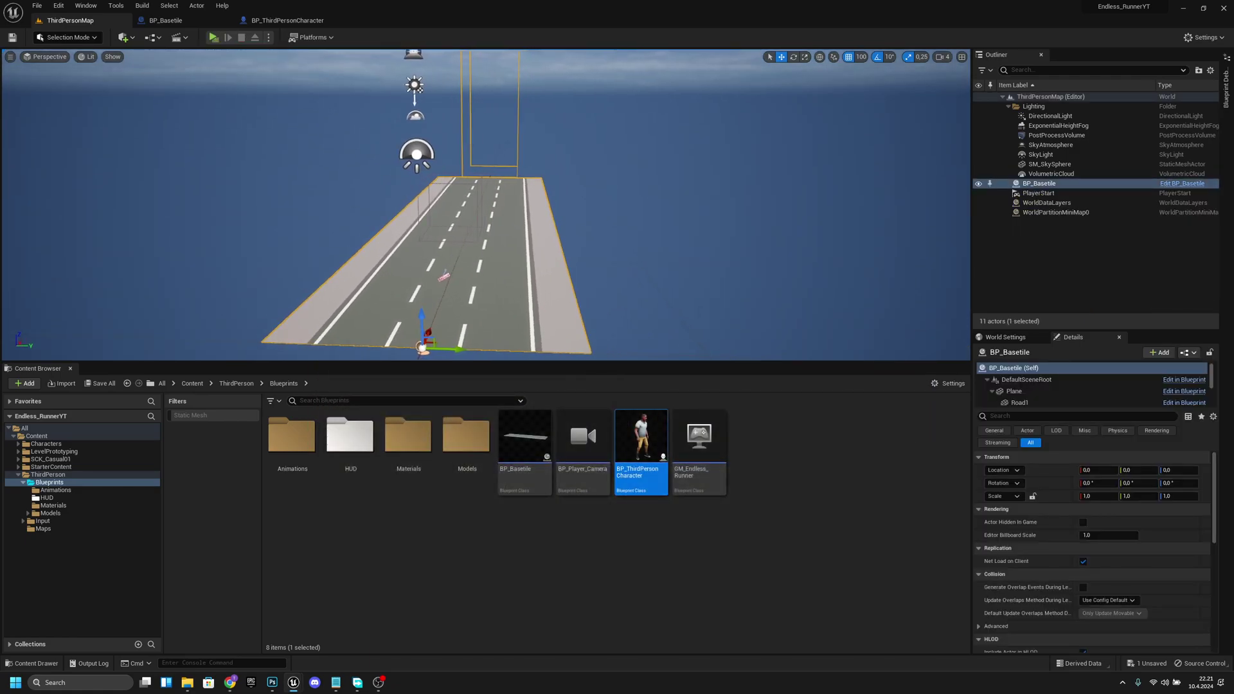
key(d)
scroll(633, 201, down, 5)
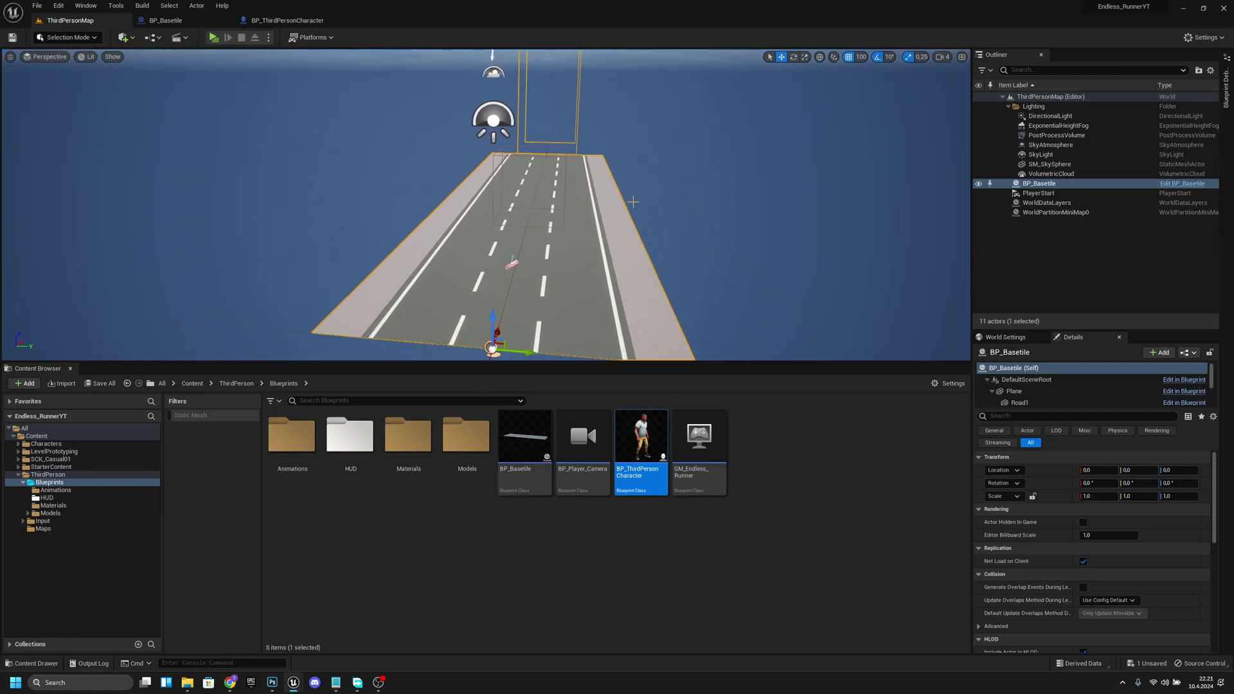